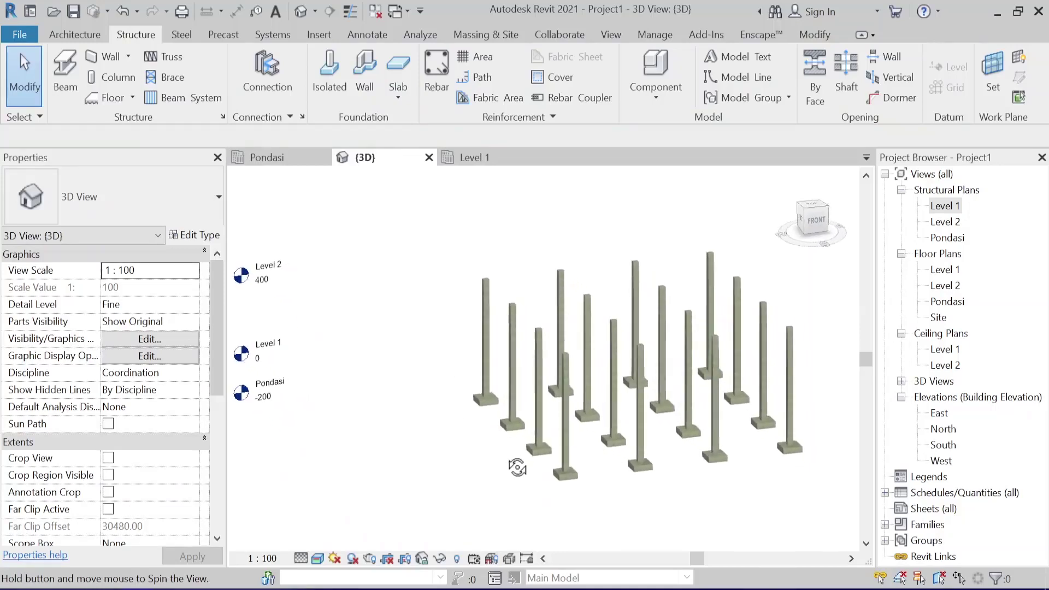
Orbit and zoom the finished 3D preview of the columns
mouse_move(597, 446)
shift+middle_down()
mouse_move(626, 398)
mouse_move(622, 493)
shift+middle_up()
scroll(611, 421, up, 2)
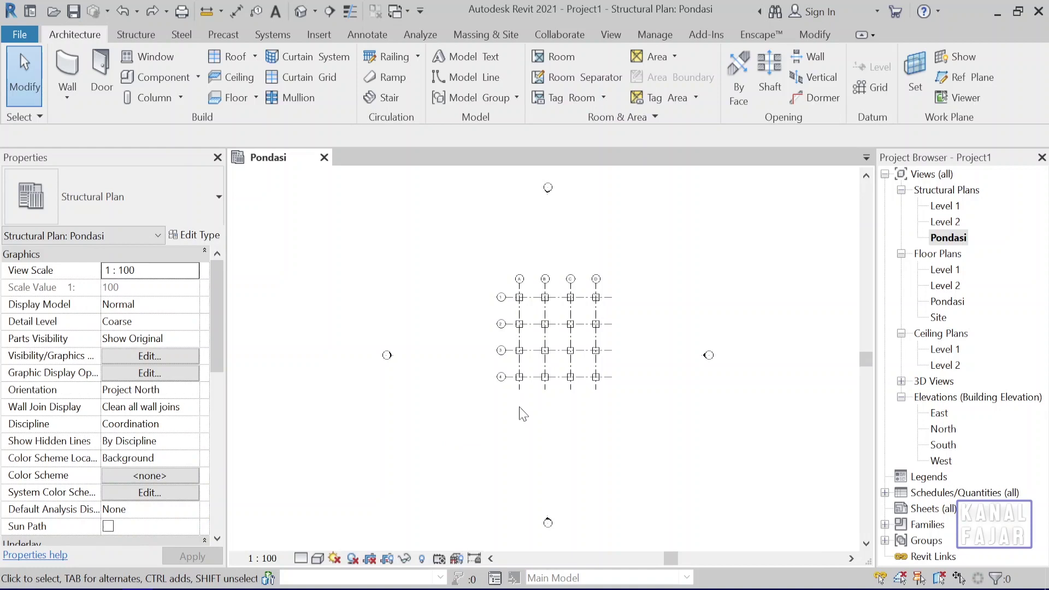
Centre the grid in the Pondasi plan and briefly select the grids and footings
scroll(523, 413, up, 3)
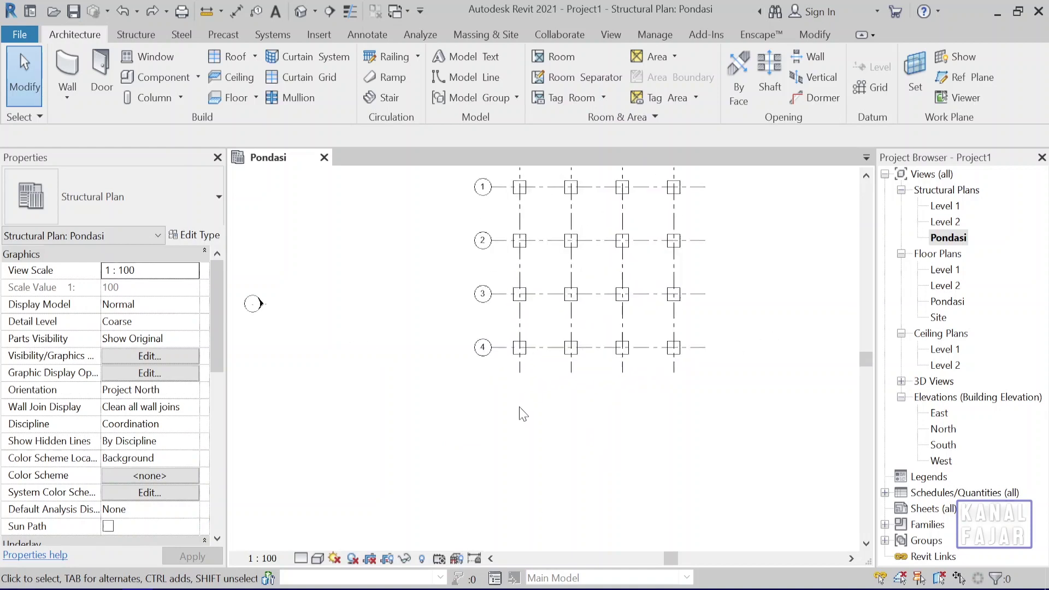
middle_drag(523, 414, 566, 424)
drag(322, 198, 645, 489)
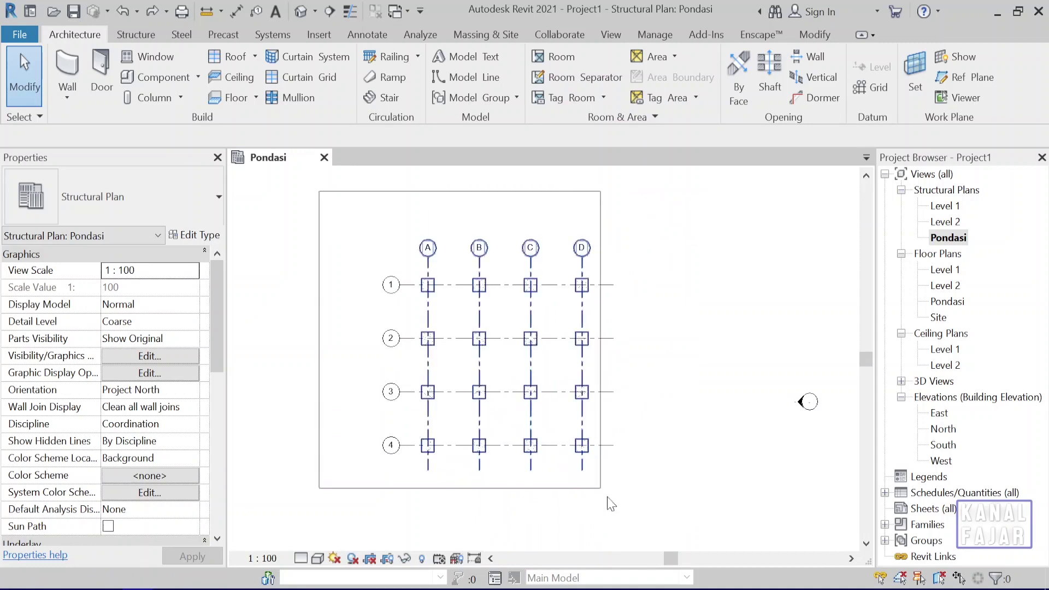
key(Escape)
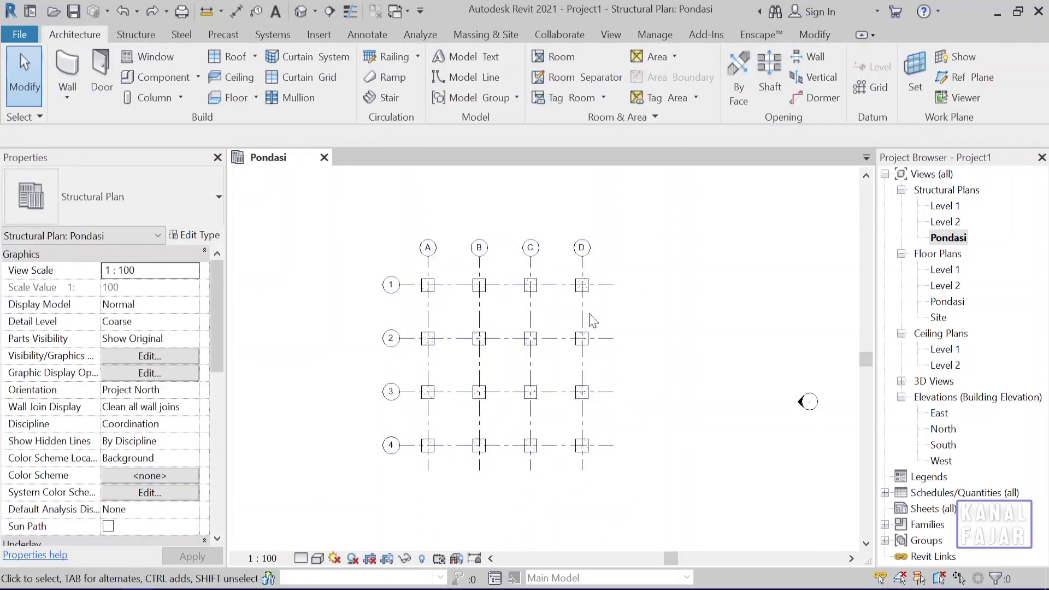
Inspect the footings in the default 3D view, then return to the Pondasi plan
click(300, 11)
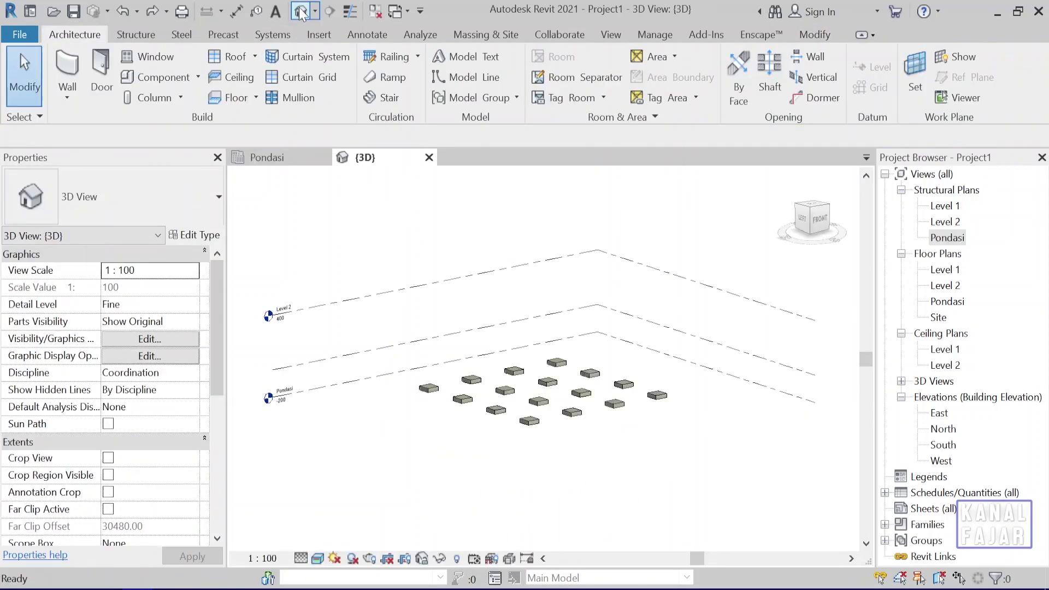
scroll(494, 429, up, 1)
scroll(509, 359, up, 2)
mouse_move(507, 358)
shift+middle_down()
mouse_move(545, 403)
mouse_move(483, 368)
shift+middle_up()
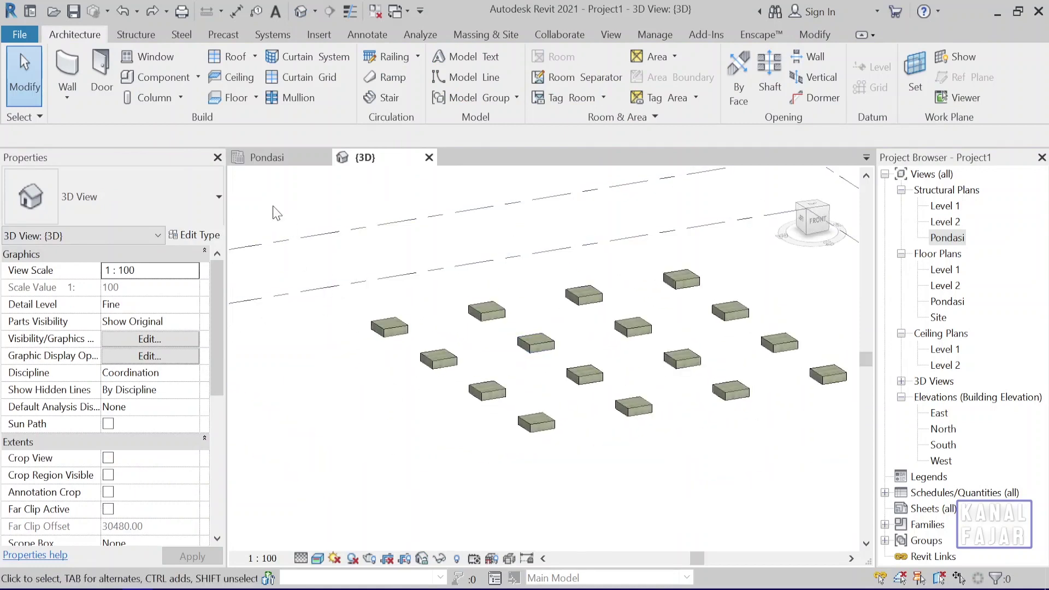
click(274, 162)
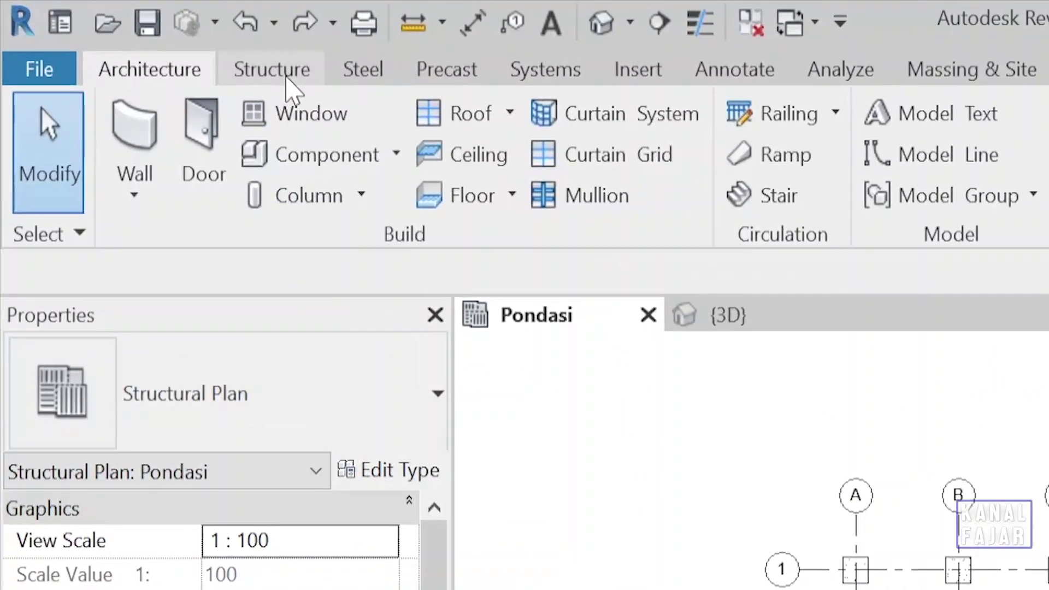
Start the structural Column tool and check the column types, keeping UC305x305x97
click(289, 82)
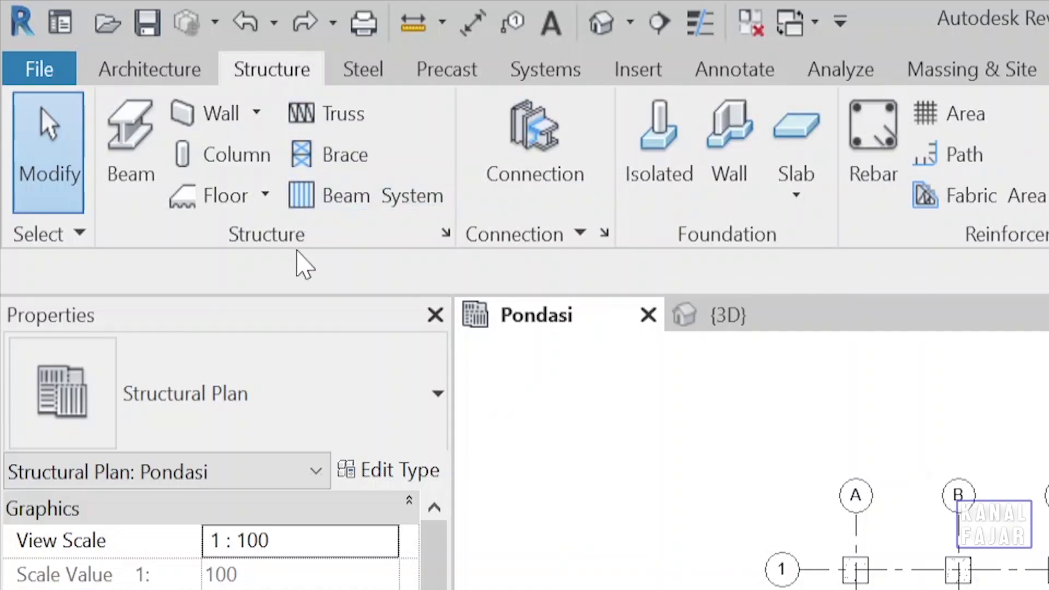
click(227, 158)
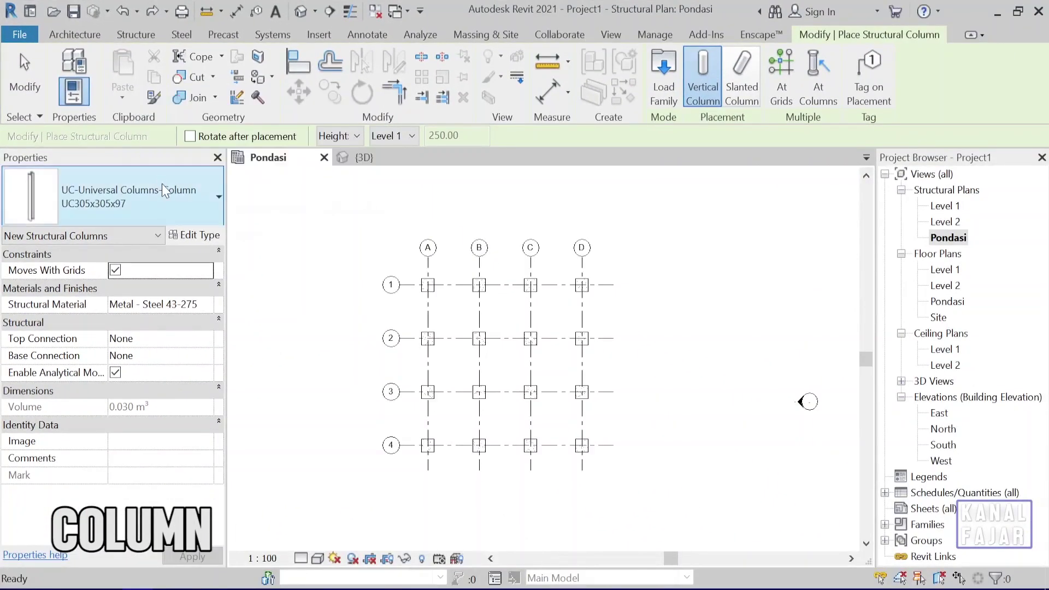
click(162, 183)
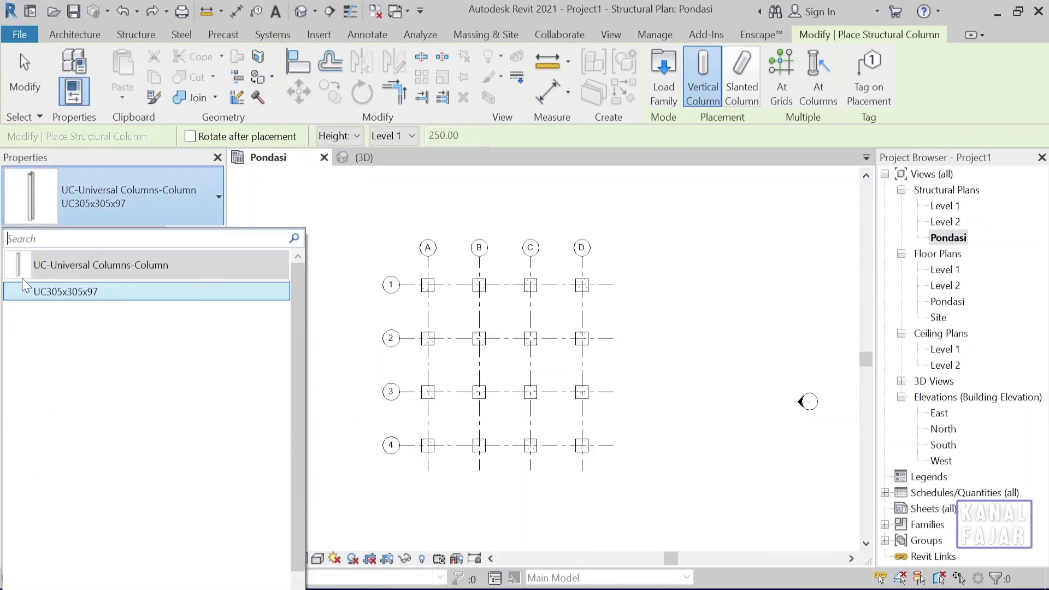
click(191, 209)
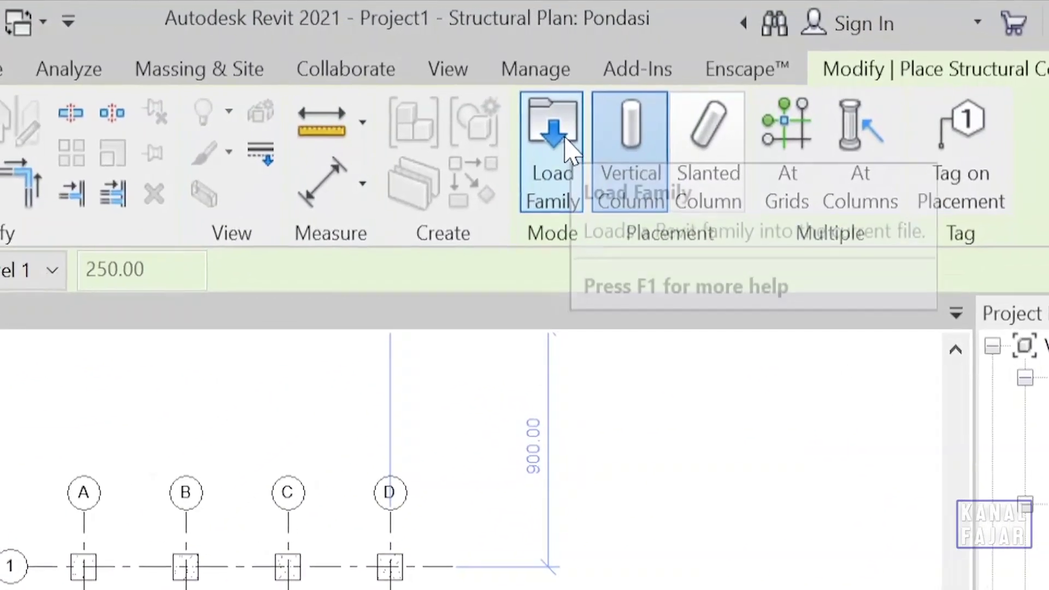
Browse the Load Family dialog to the English > Structural Columns > Concrete folder
click(599, 158)
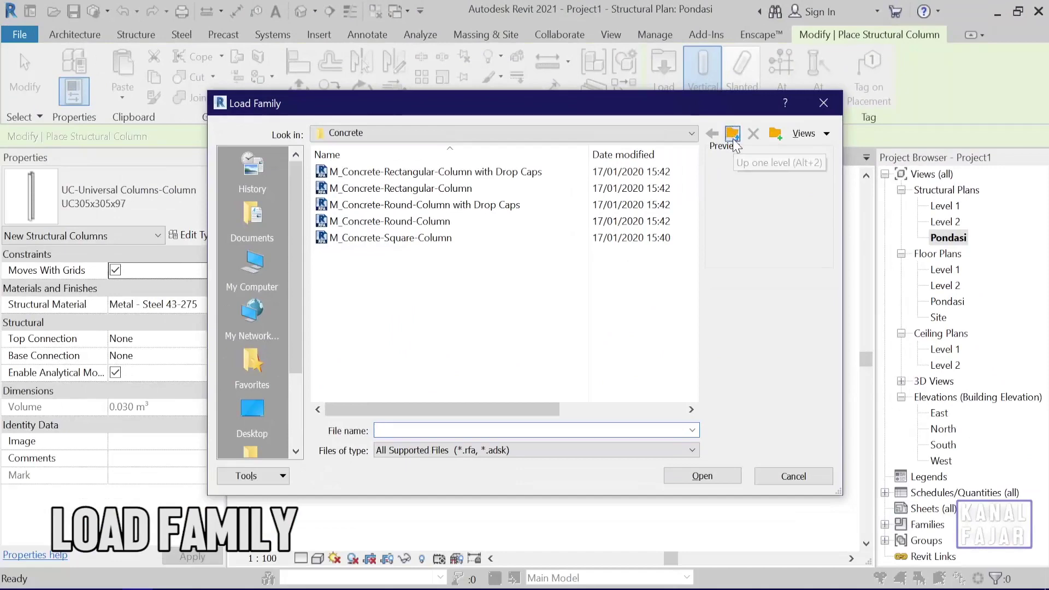
click(733, 134)
click(732, 133)
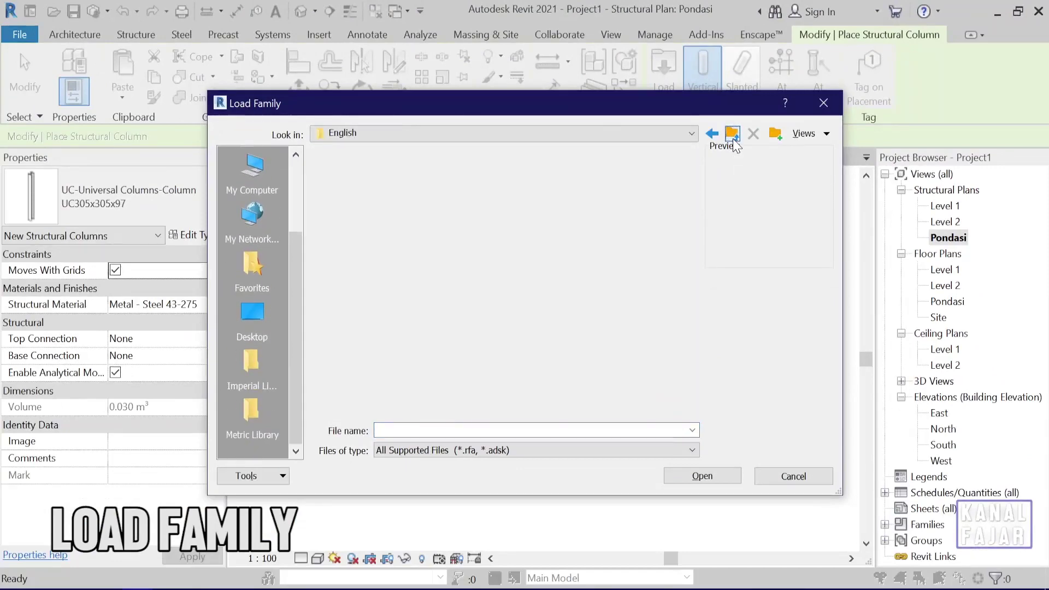
click(732, 133)
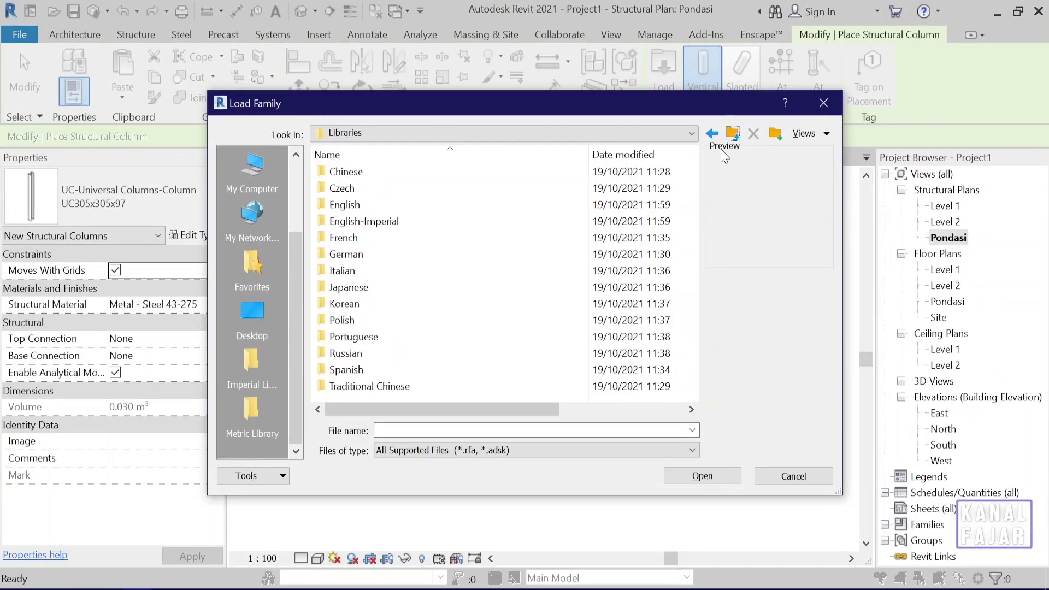
double_click(360, 207)
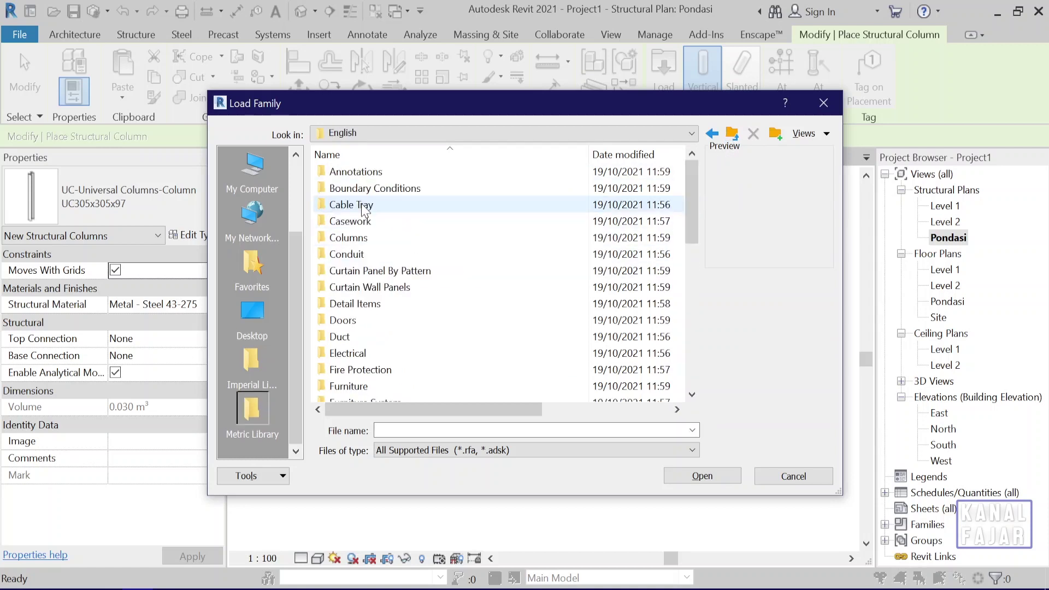
scroll(405, 262, down, 2)
scroll(423, 298, down, 6)
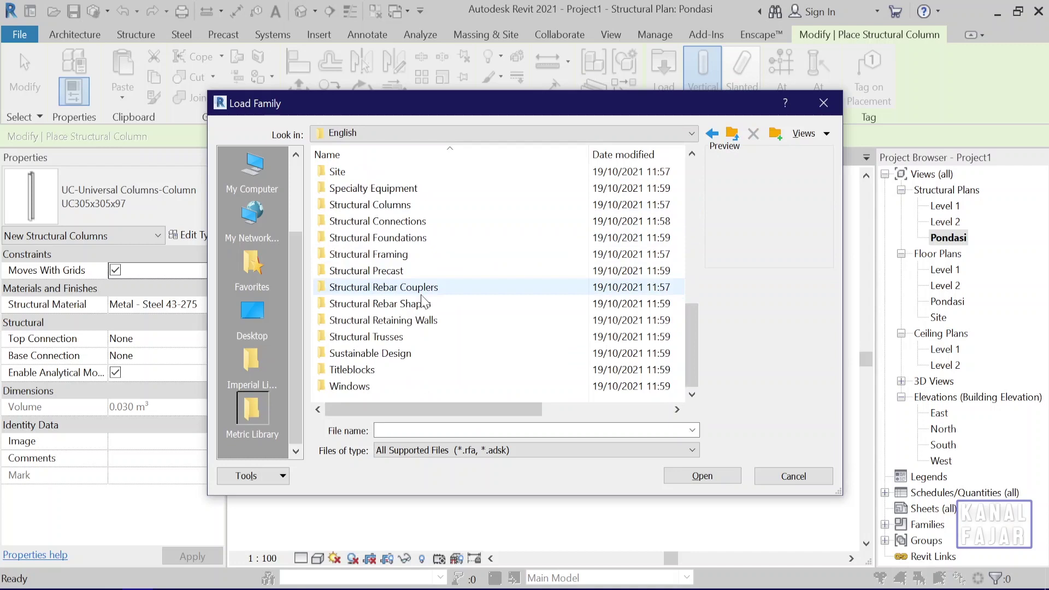
double_click(389, 208)
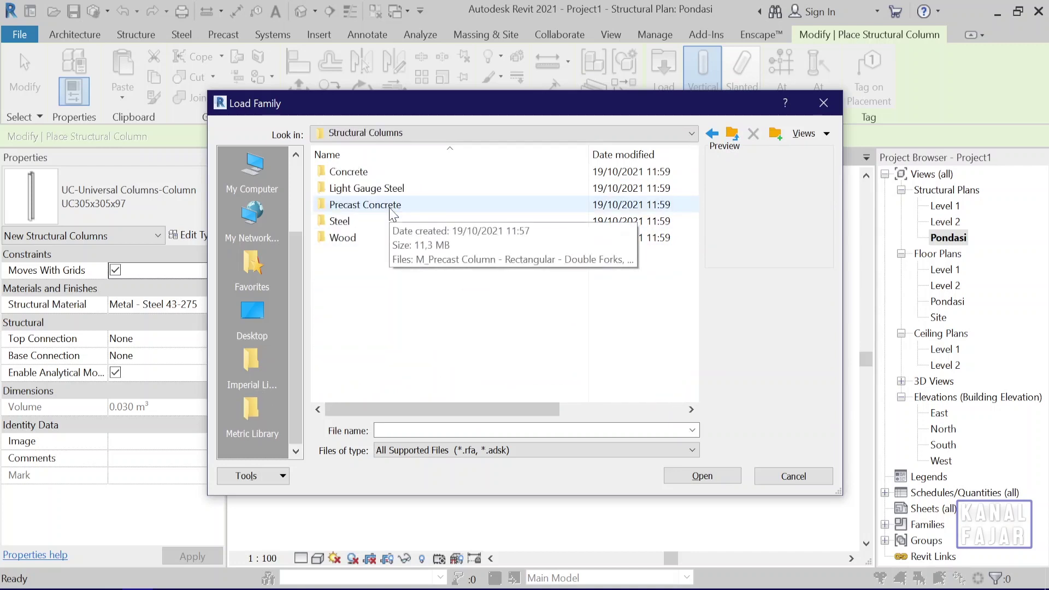
click(349, 241)
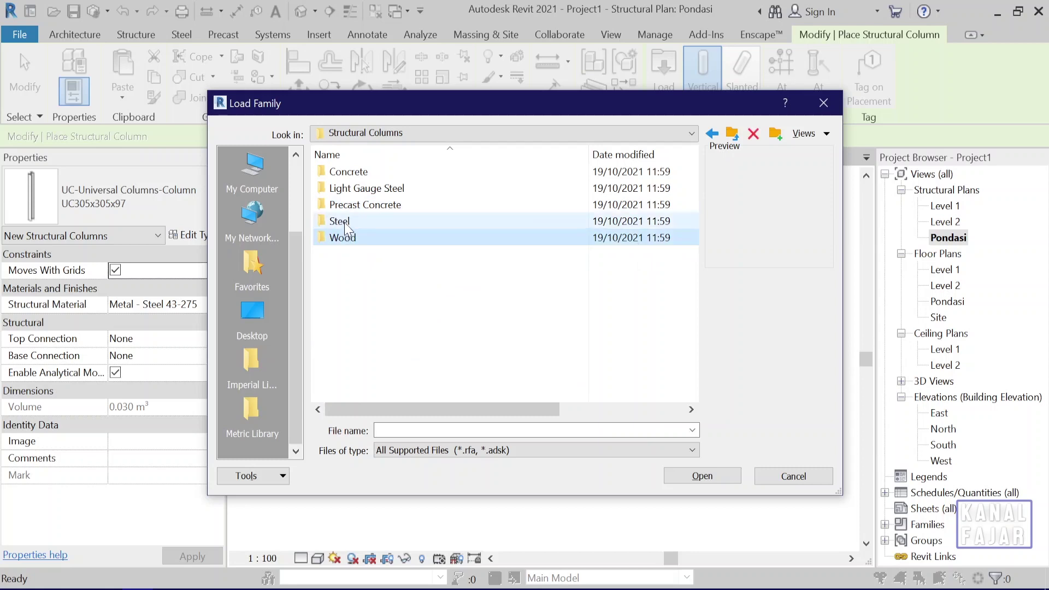
click(353, 204)
click(353, 188)
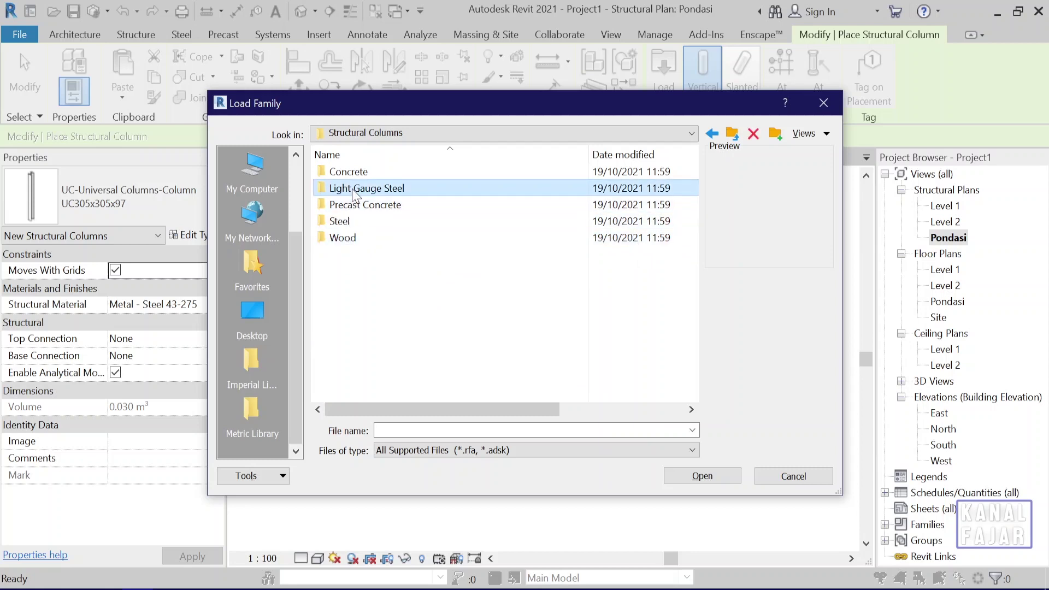
click(358, 172)
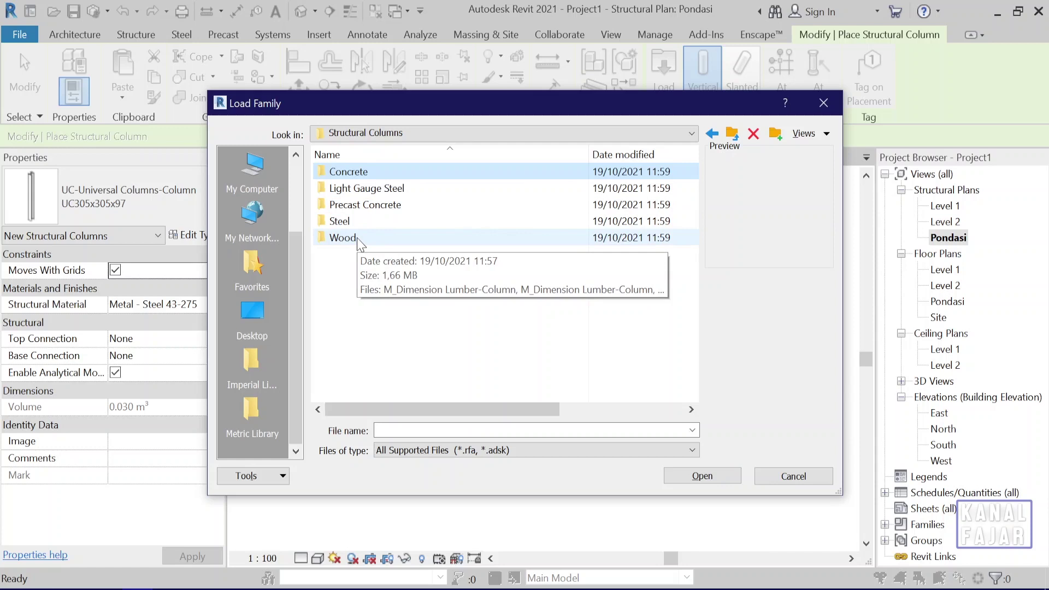
double_click(369, 173)
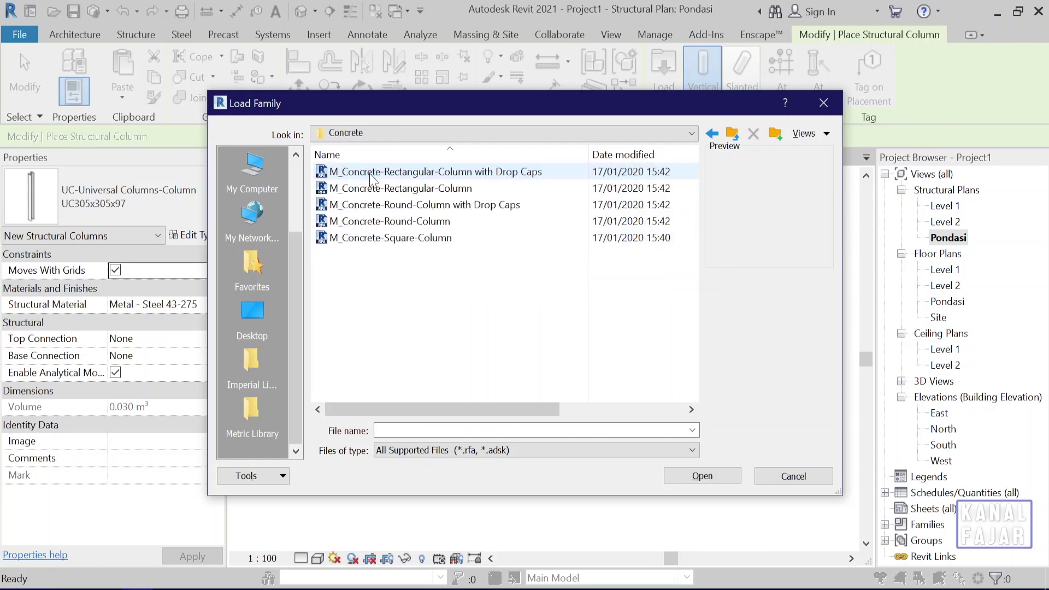
Load the M_Concrete-Rectangular, Round and Square Column families
click(435, 173)
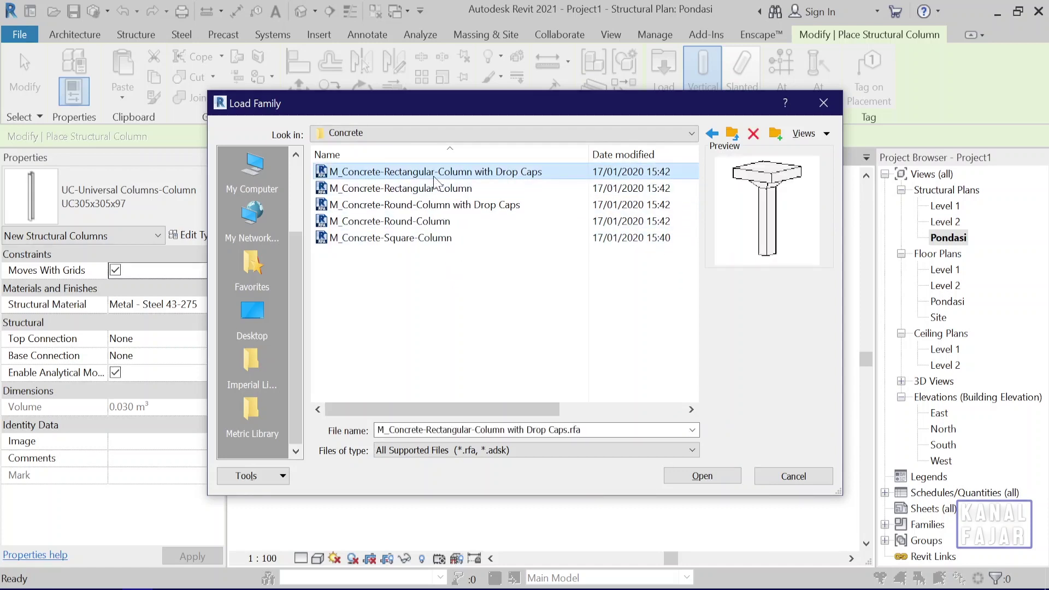
click(433, 192)
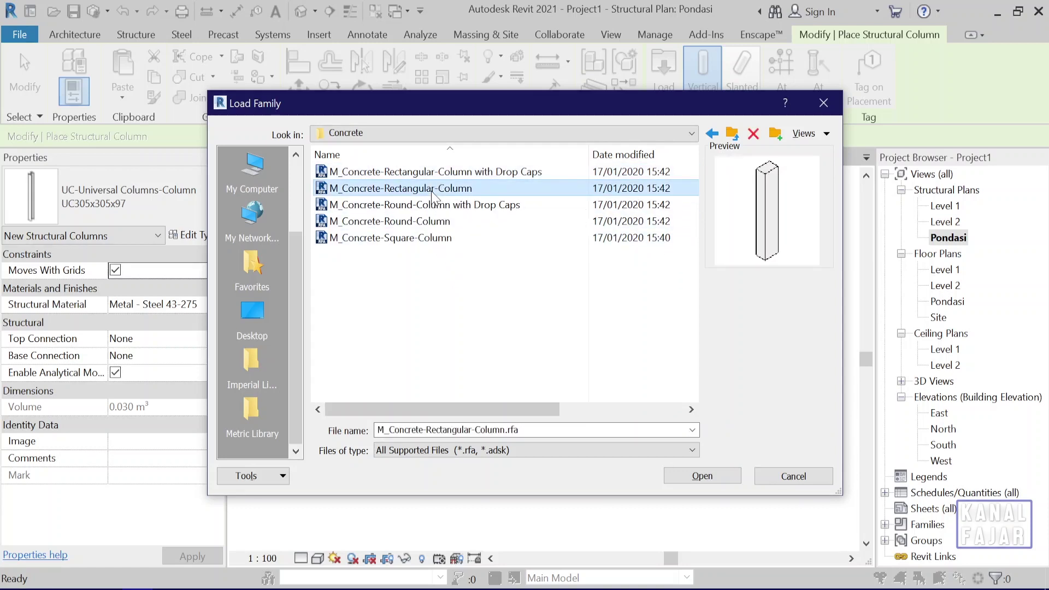
click(410, 211)
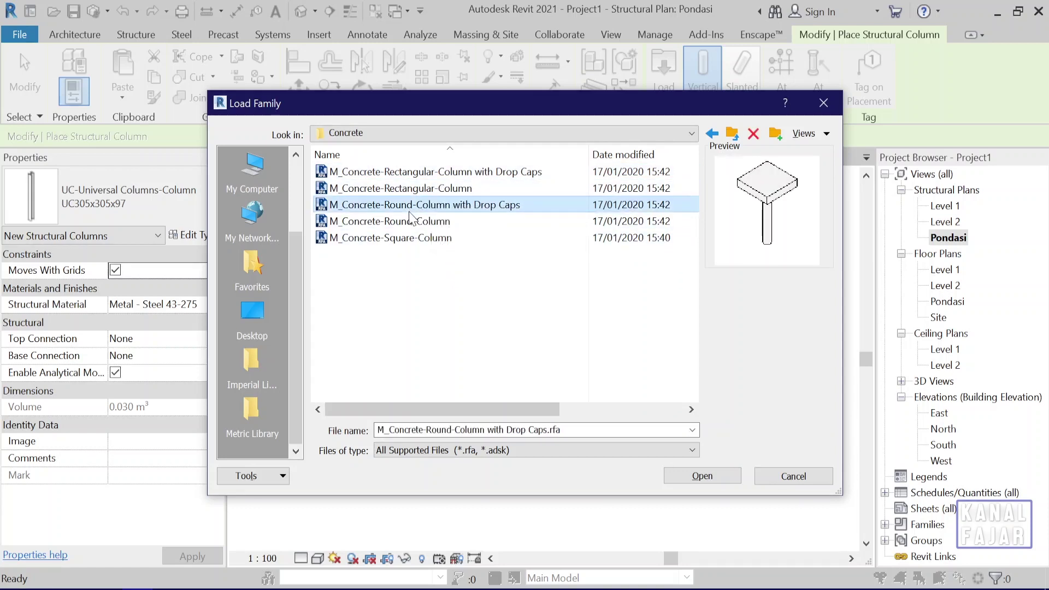
click(414, 239)
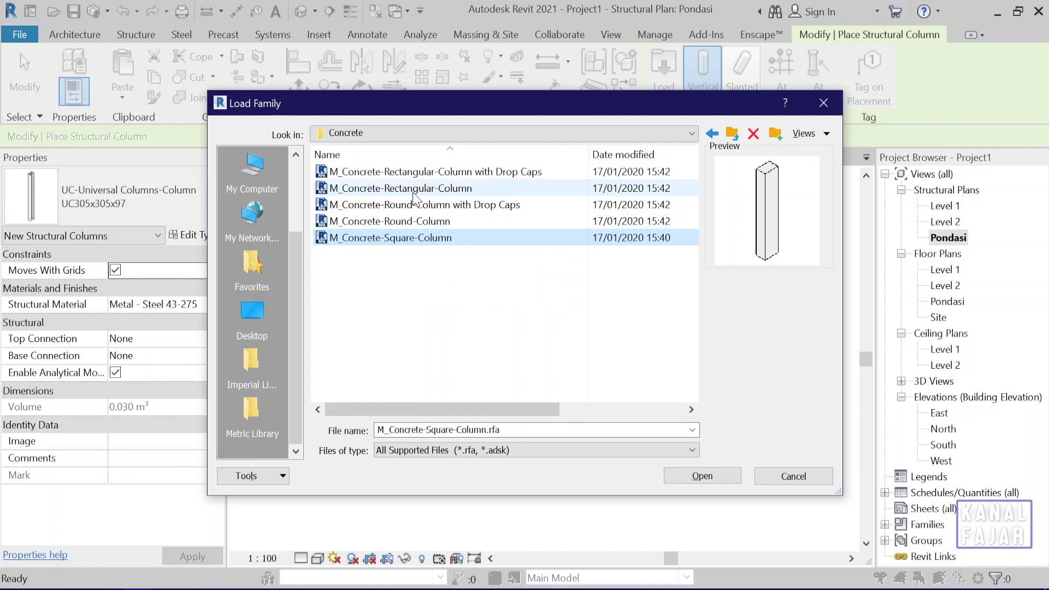
click(415, 188)
click(421, 221)
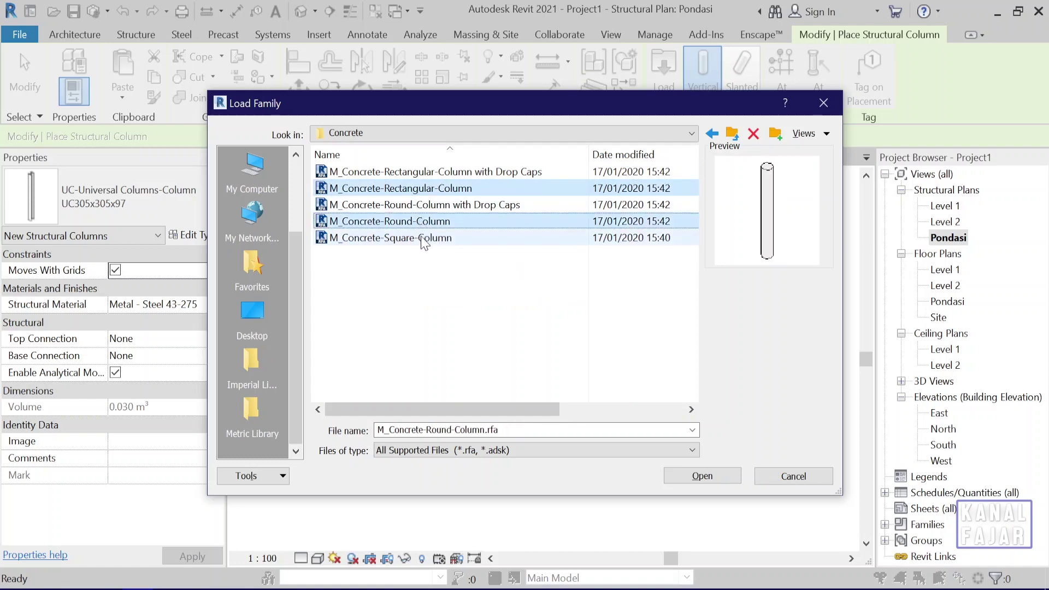
click(421, 238)
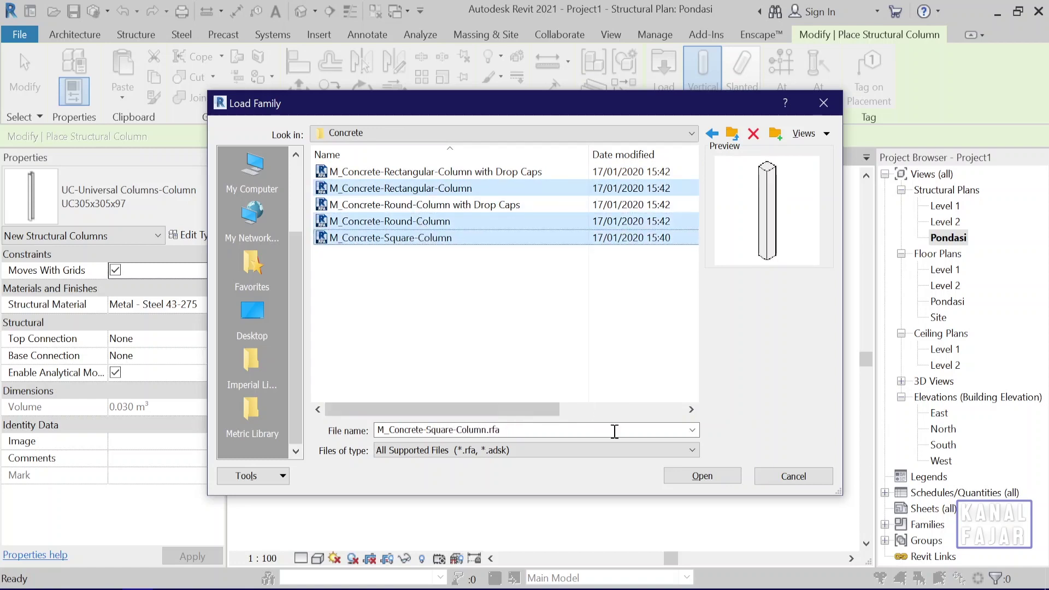
click(689, 476)
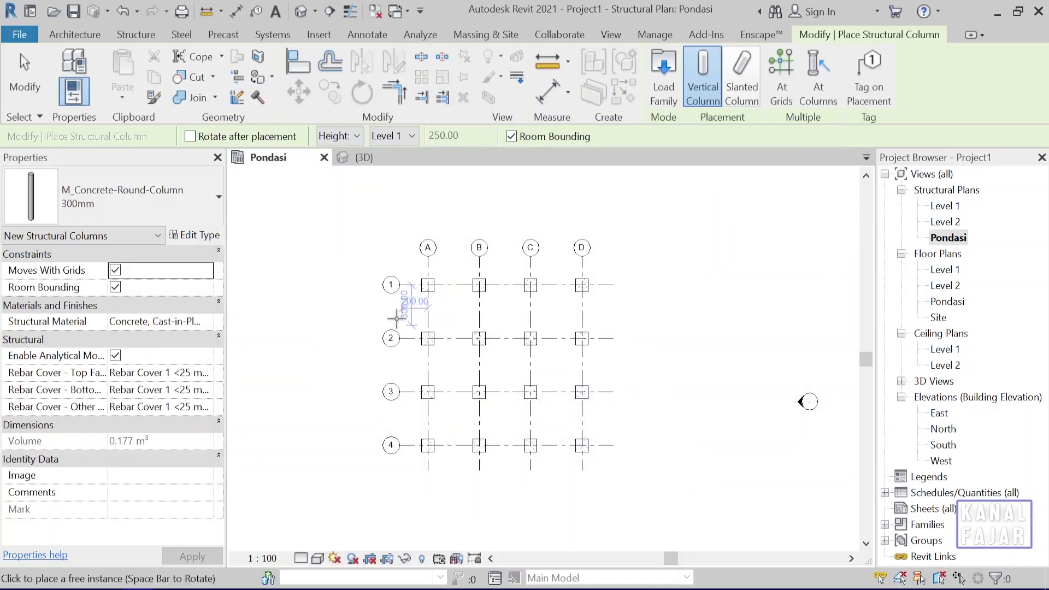
Choose M_Concrete-Square-Column 300 x 300mm as the column type to place
click(163, 195)
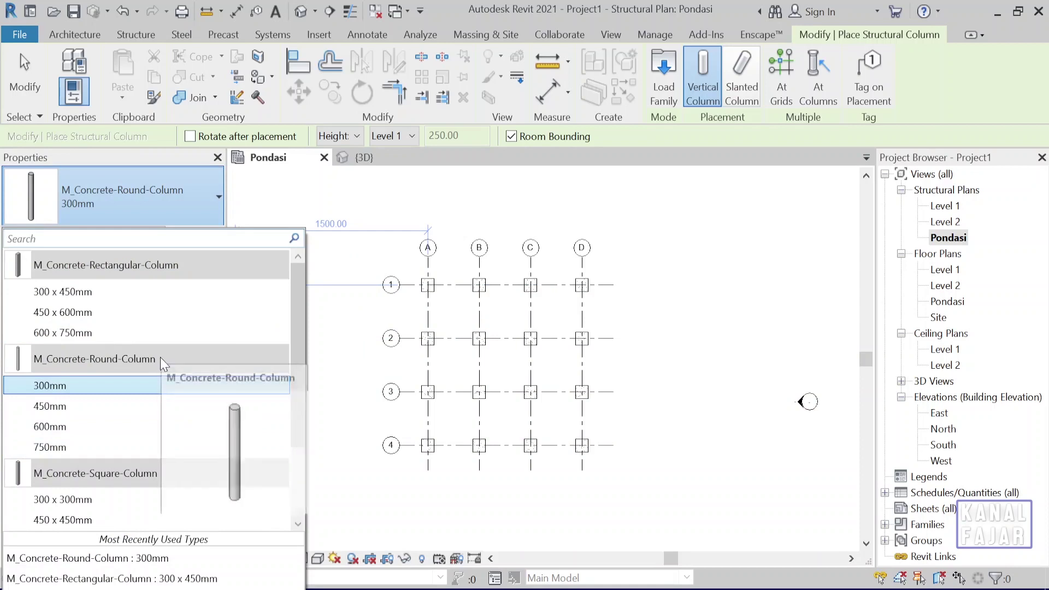
scroll(160, 357, down, 2)
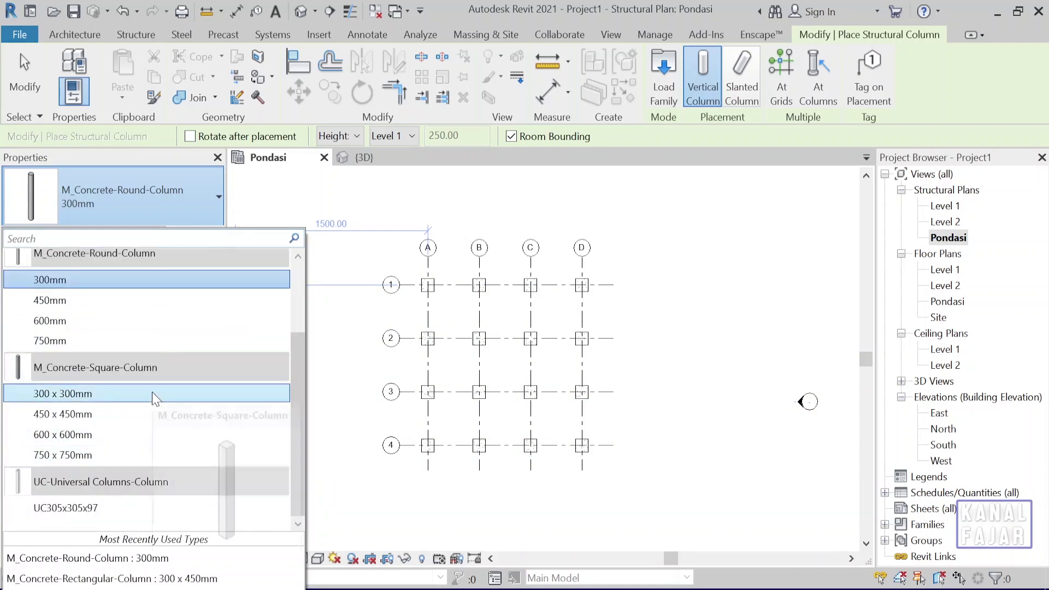
click(153, 395)
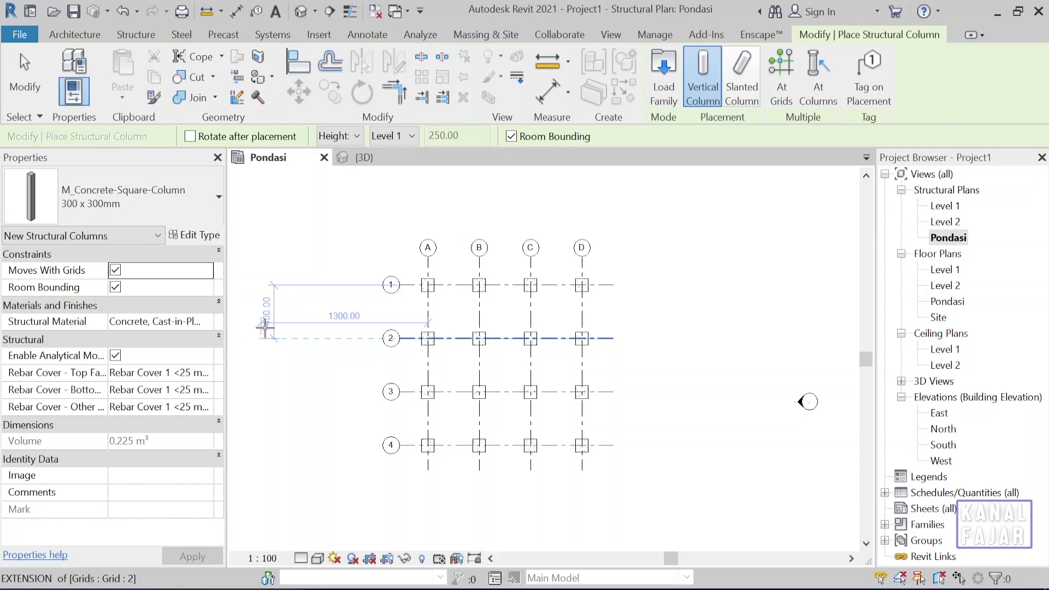
click(354, 139)
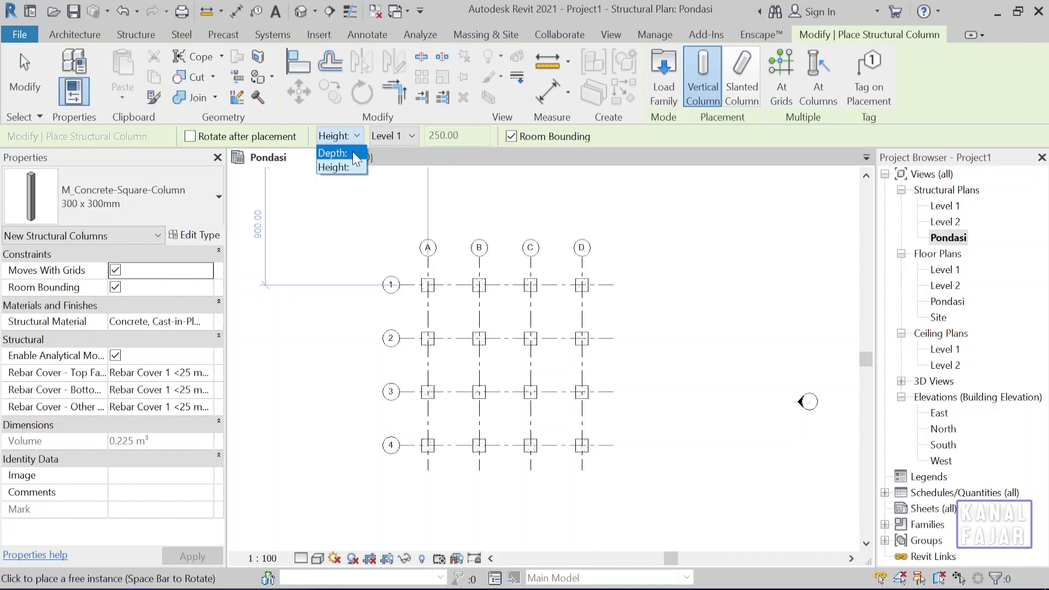
click(355, 167)
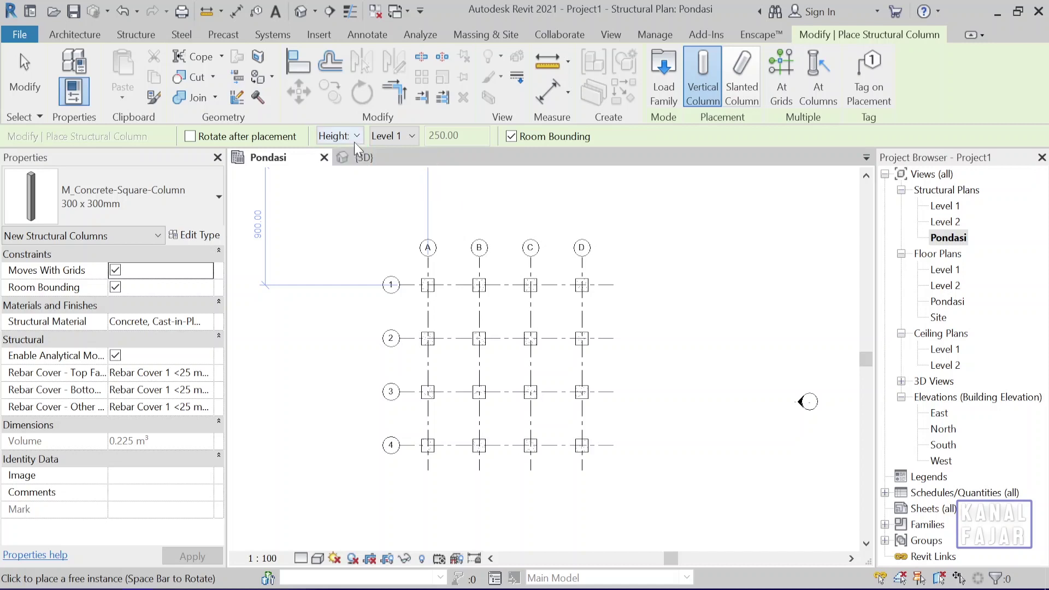
click(355, 138)
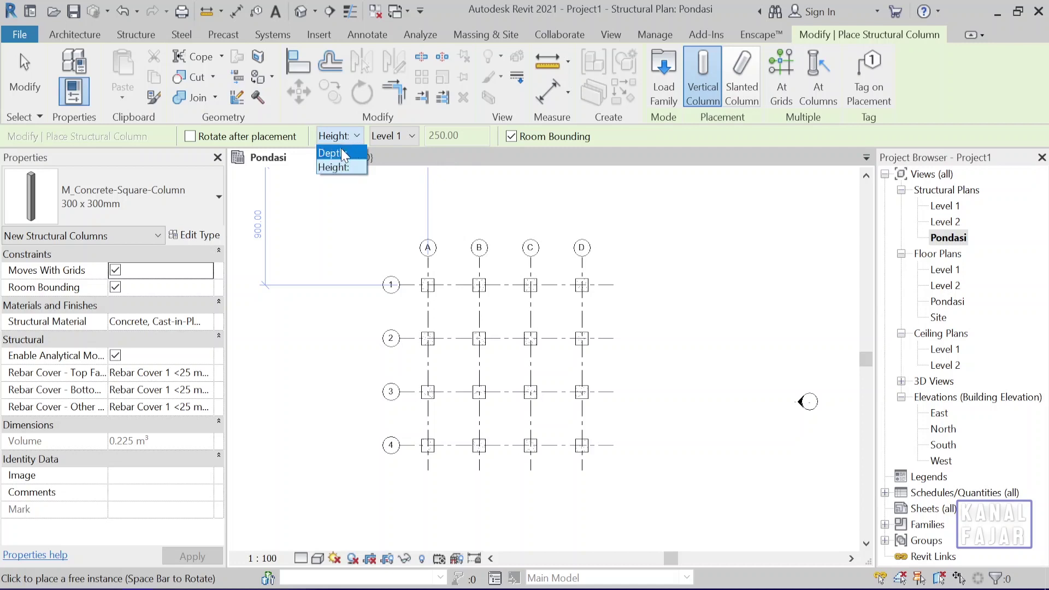
click(353, 169)
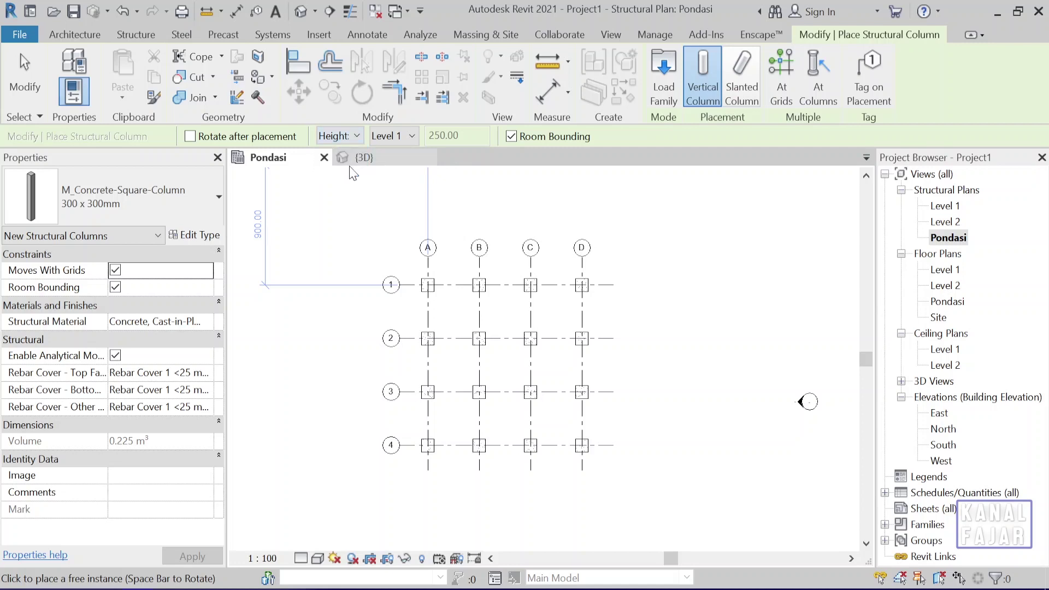
click(407, 135)
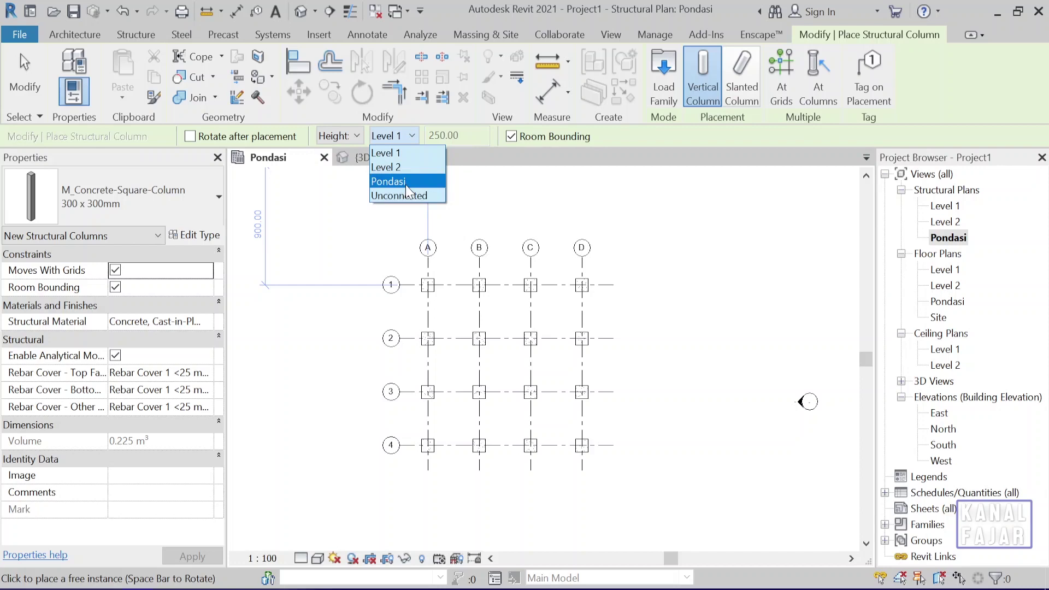
click(397, 158)
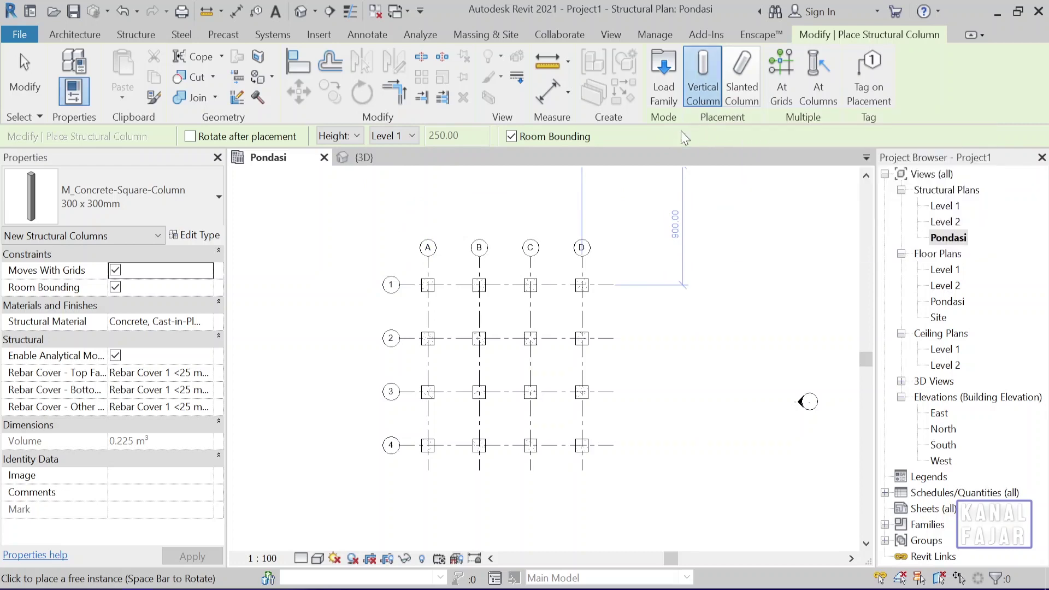
Zoom in and place columns at B1, C1, D1, D2, C2, B2 and A2
scroll(477, 322, up, 2)
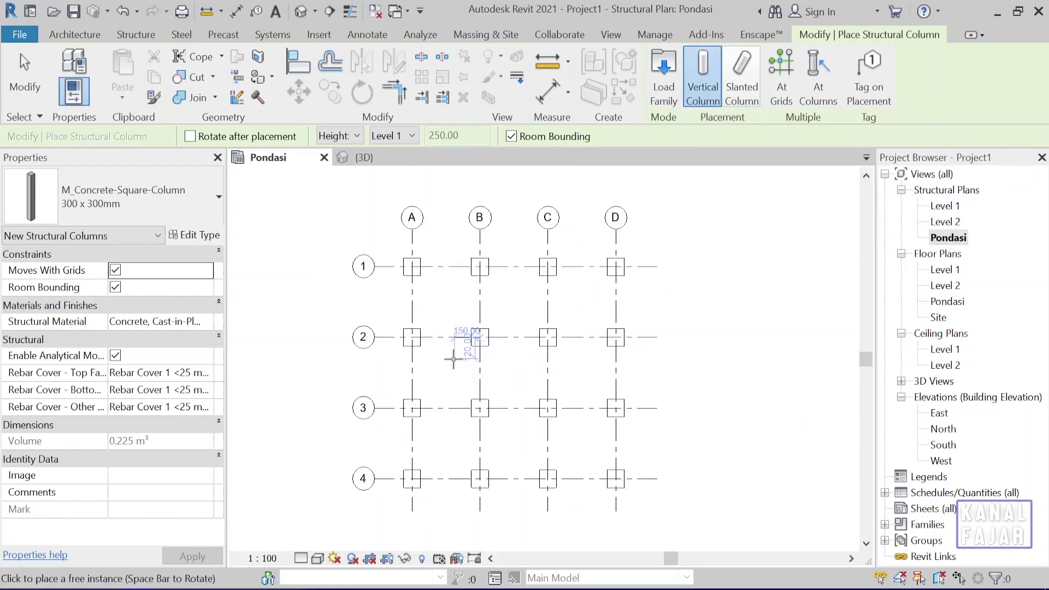
scroll(453, 357, up, 1)
middle_drag(453, 356, 493, 363)
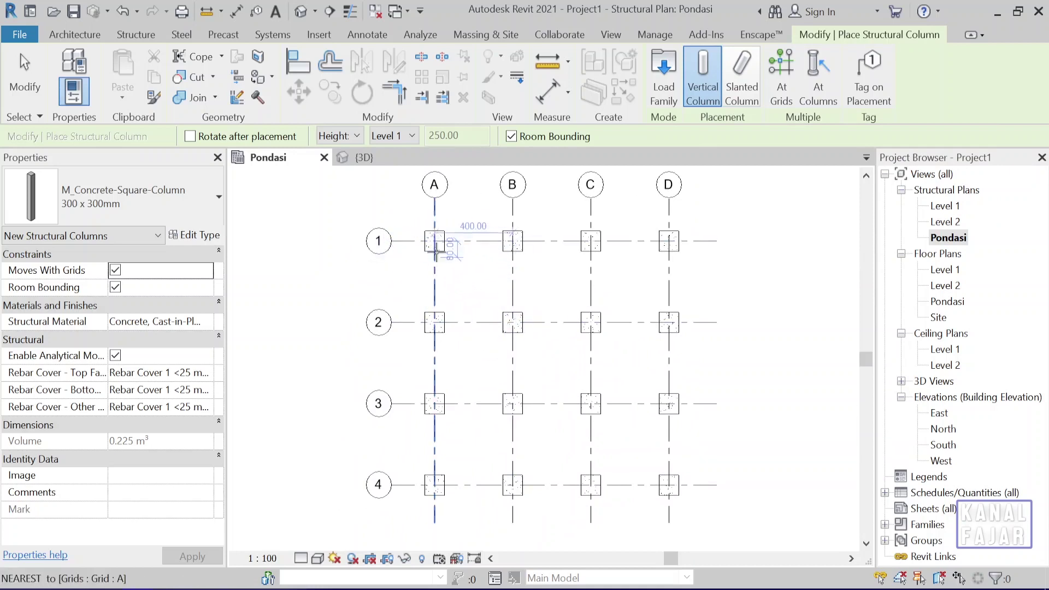
click(513, 241)
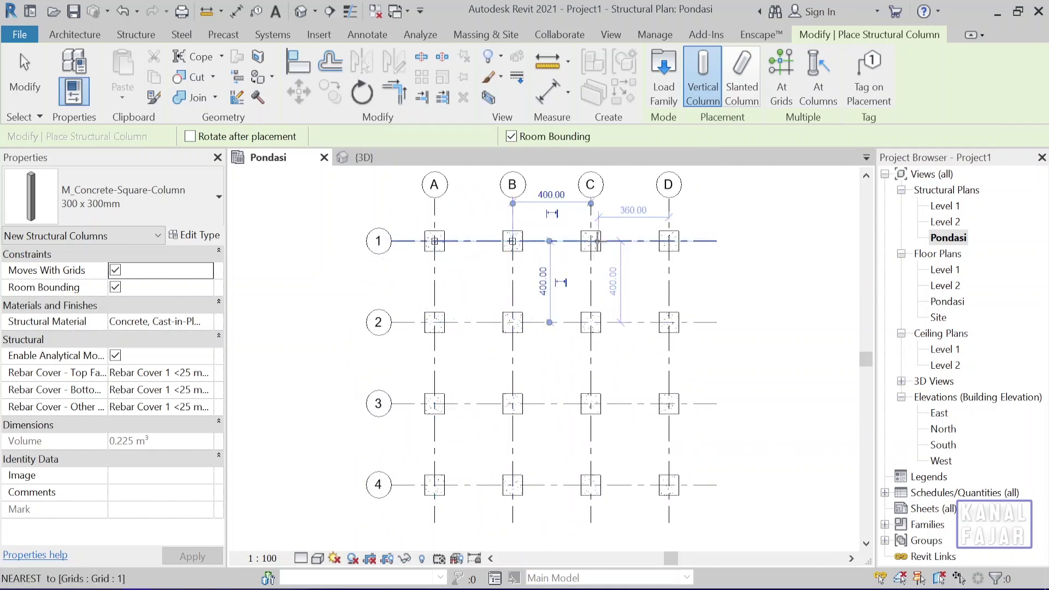
click(591, 241)
click(669, 241)
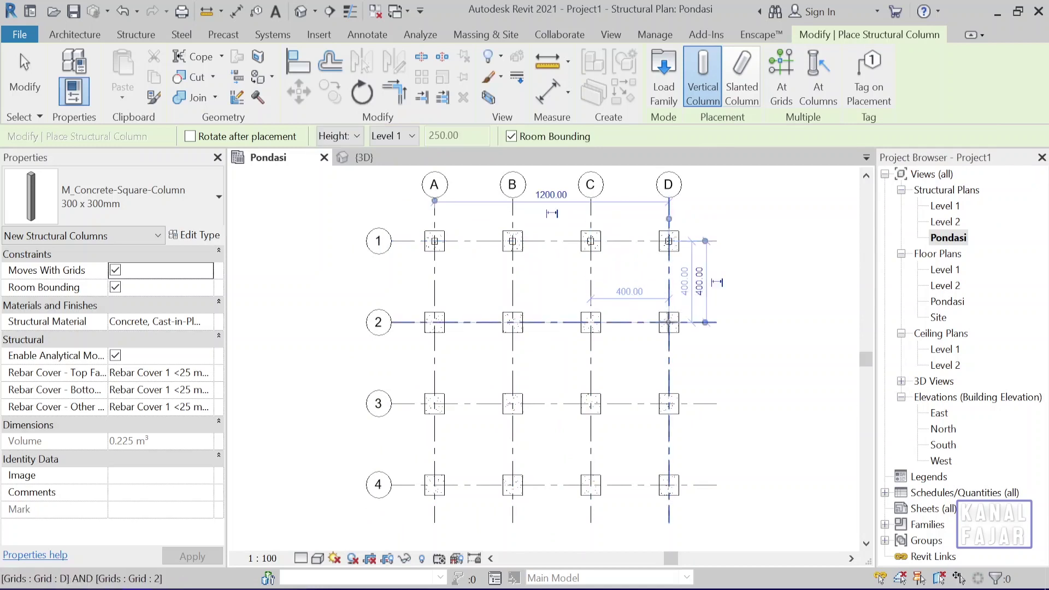
click(669, 322)
click(591, 322)
click(513, 323)
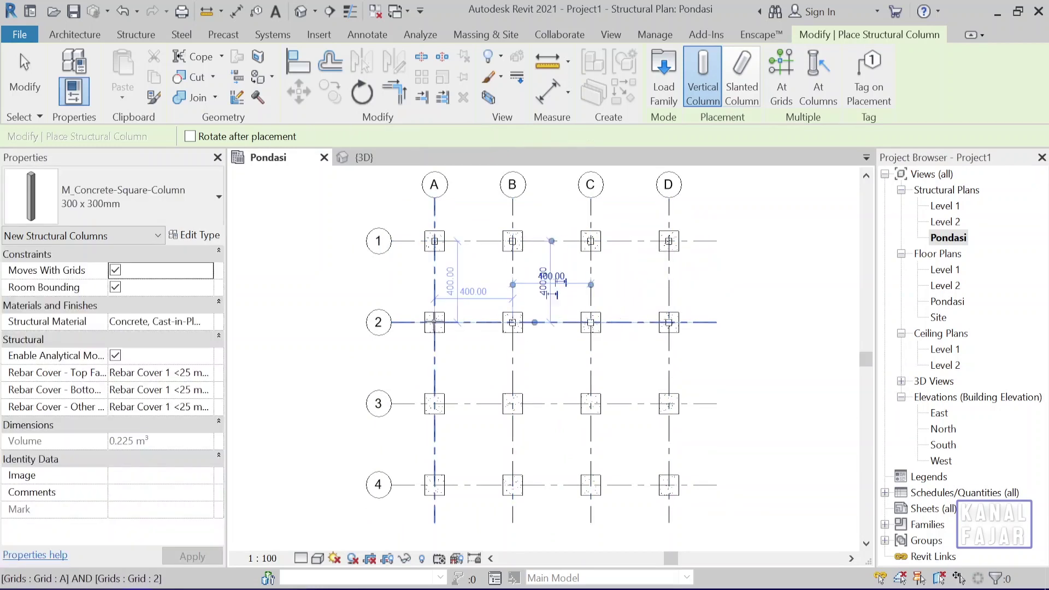
click(434, 322)
Place columns at A3, B3, C3, D3, C4 and A4, then finish placing
click(434, 404)
click(512, 404)
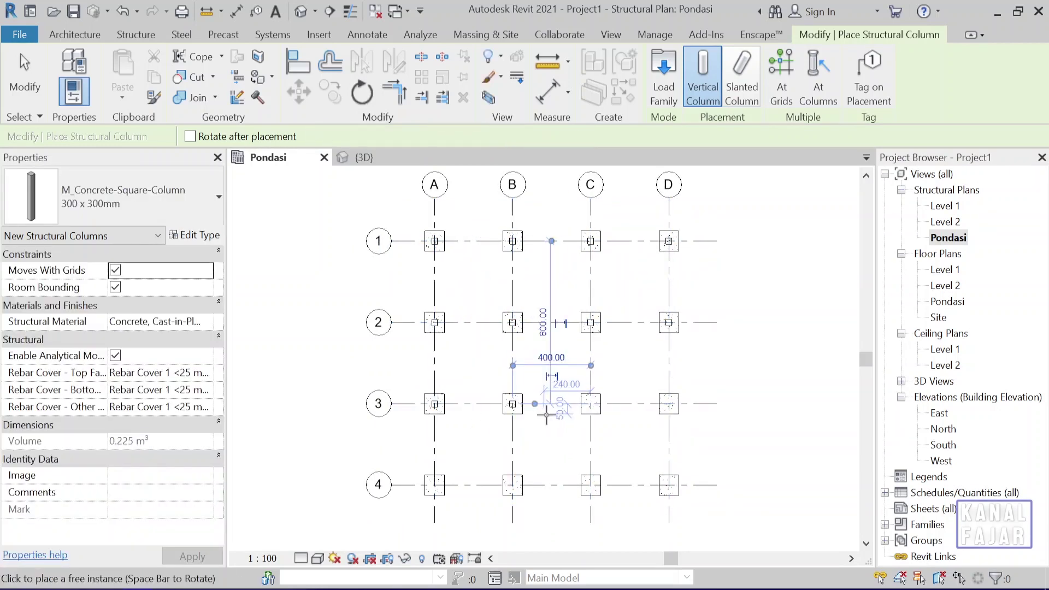
click(590, 404)
click(669, 403)
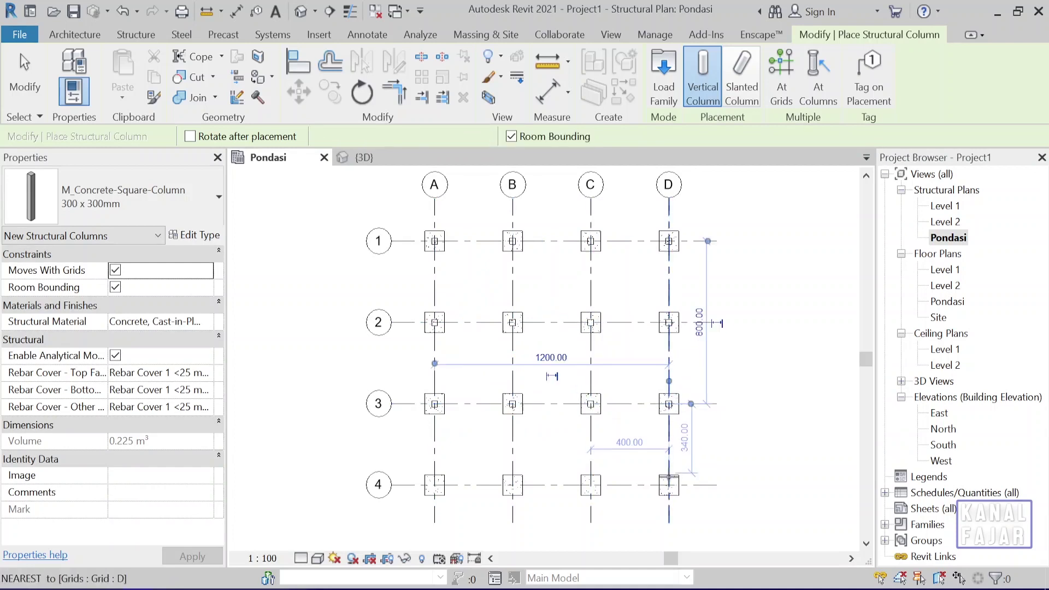
click(590, 485)
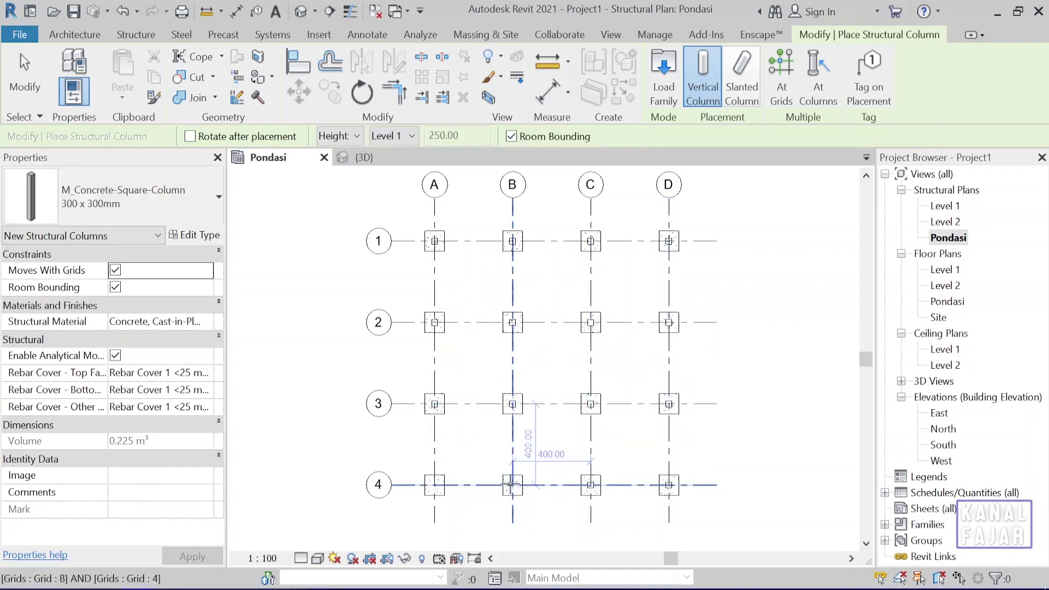
click(436, 484)
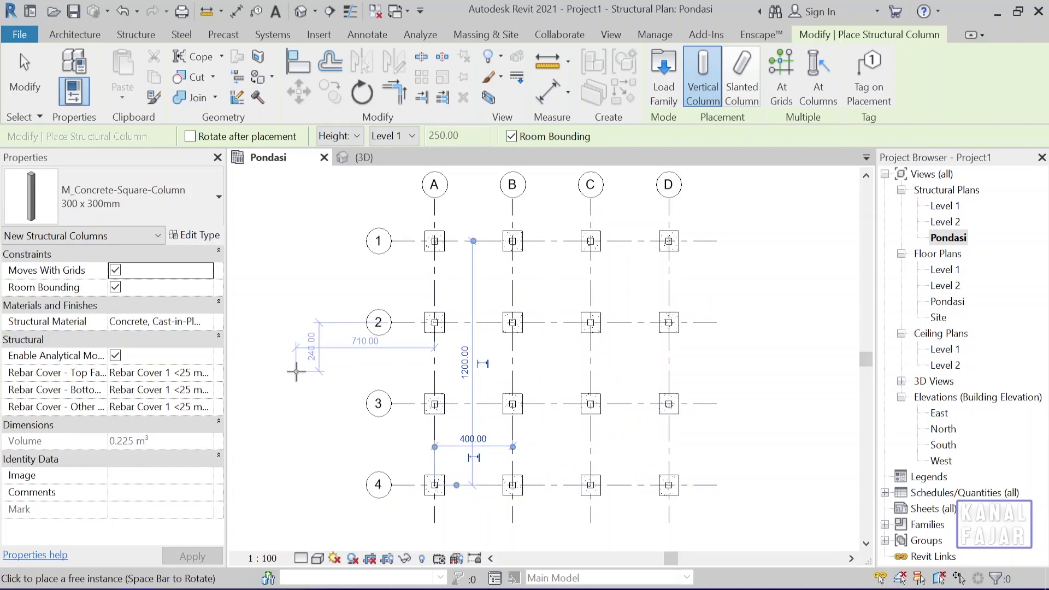
key(Escape)
key(Escape)
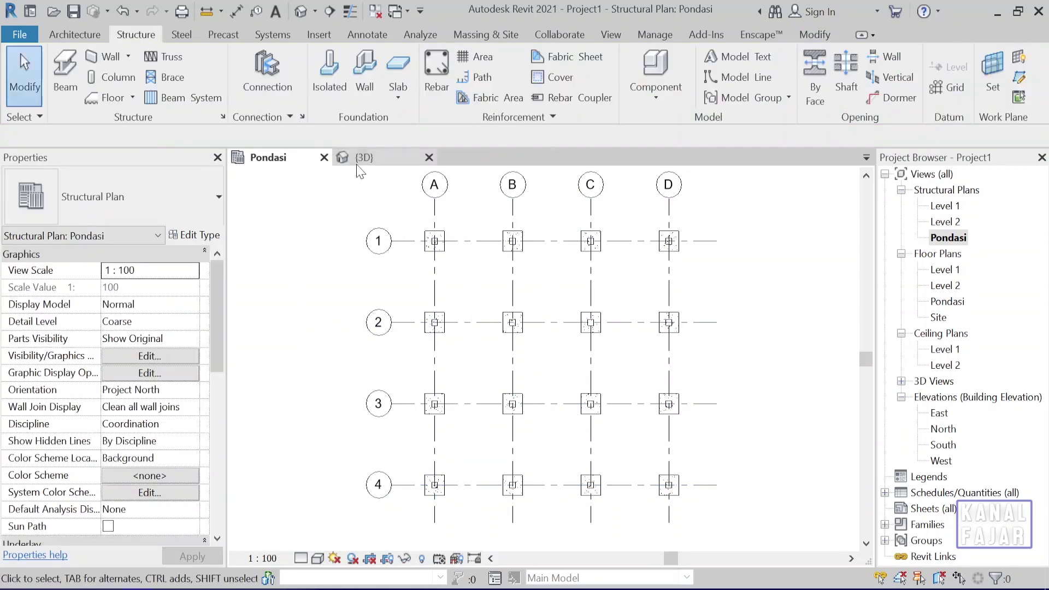
Review the new Pondasi–Level 1 columns from several orbited angles in the 3D view
click(361, 158)
mouse_move(574, 434)
shift+middle_down()
mouse_move(612, 457)
mouse_move(601, 438)
mouse_move(547, 408)
shift+middle_up()
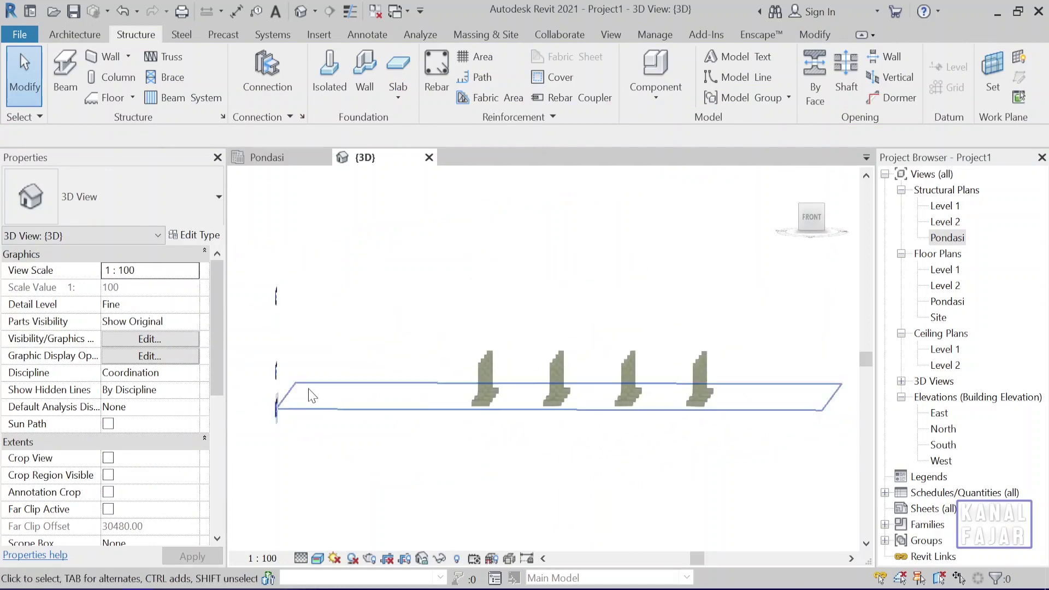
shift+middle_drag(447, 440, 403, 395)
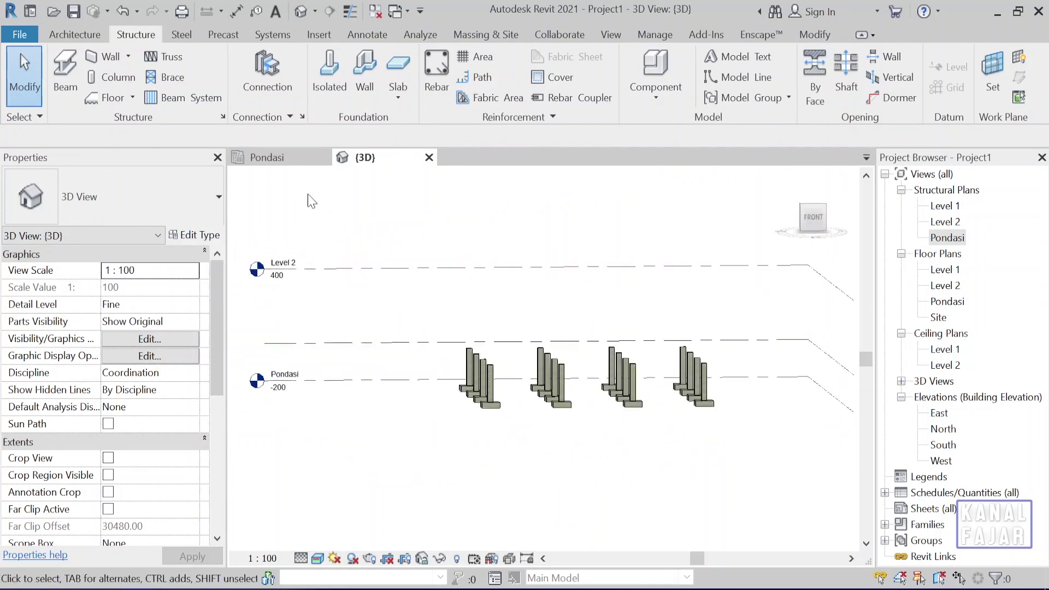
click(286, 158)
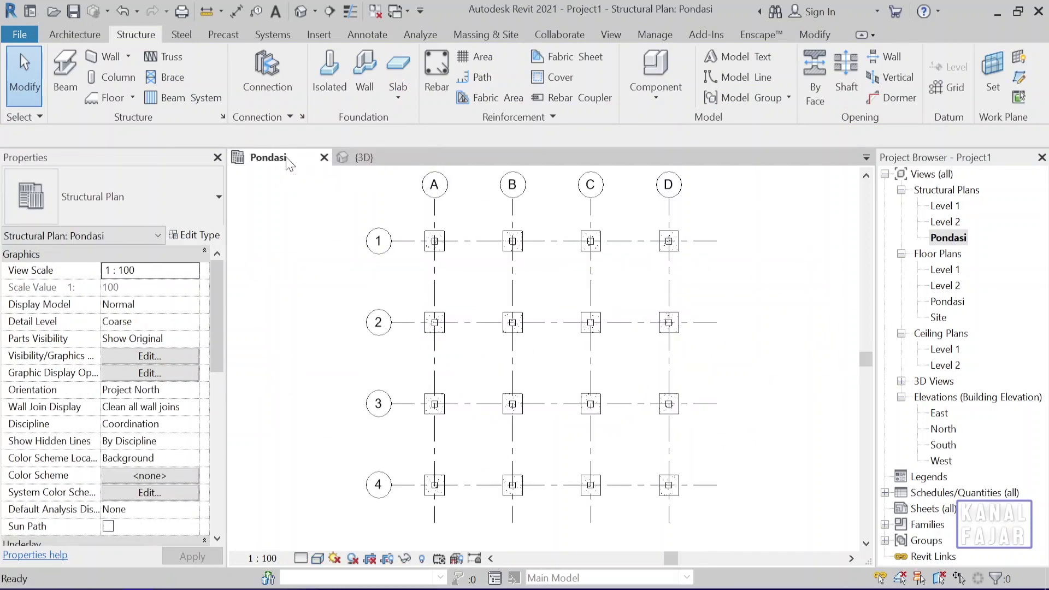
click(363, 158)
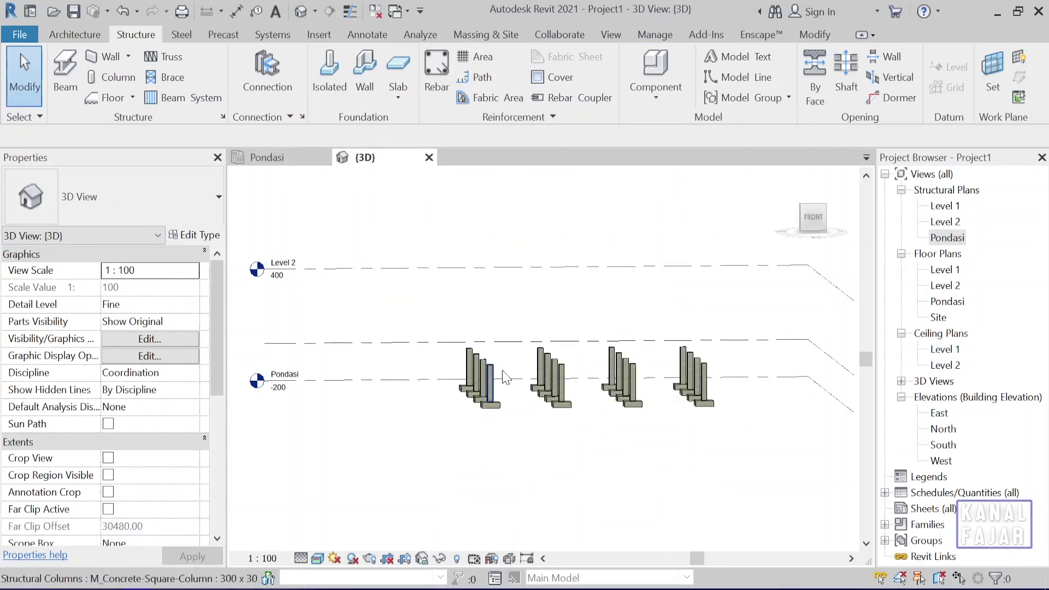
mouse_move(488, 402)
shift+middle_down()
mouse_move(518, 415)
mouse_move(506, 405)
shift+middle_up()
middle_drag(401, 396, 514, 401)
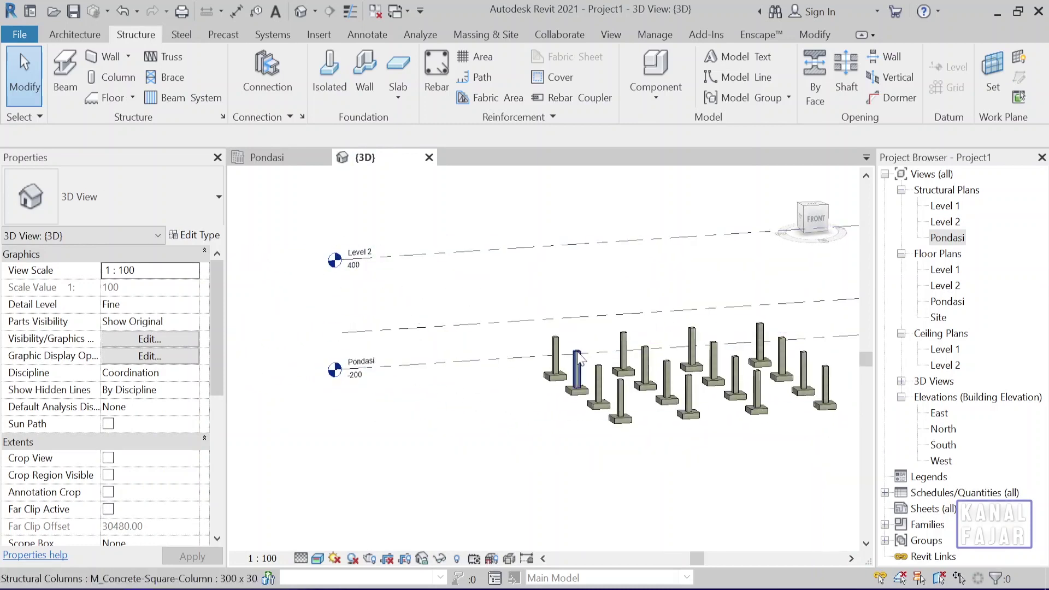
mouse_move(628, 443)
shift+middle_down()
mouse_move(556, 435)
mouse_move(604, 498)
mouse_move(609, 457)
mouse_move(650, 397)
shift+middle_up()
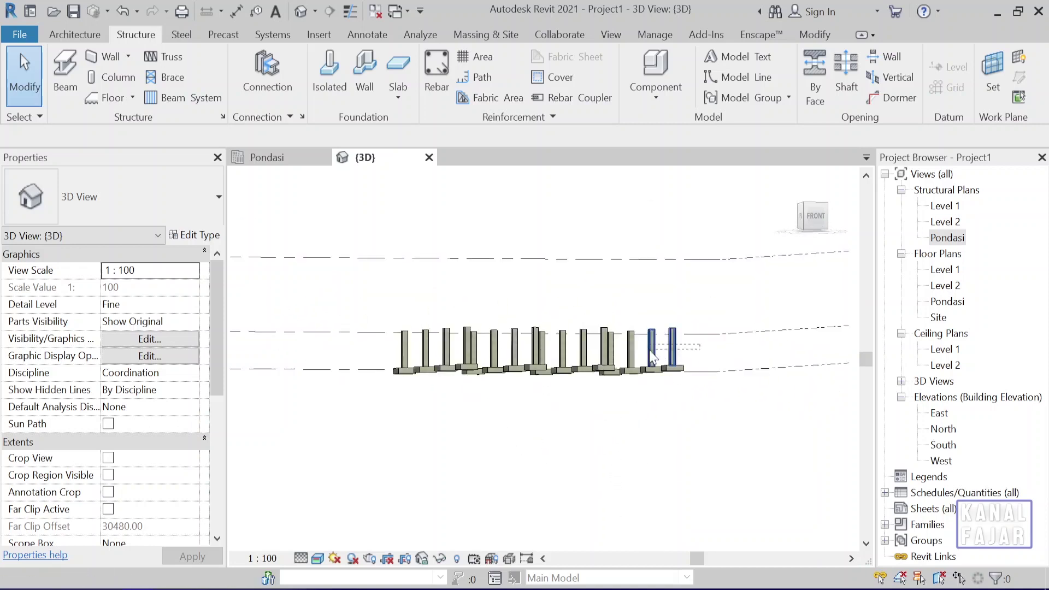
Select all 16 columns, change their Top Level to Level 2, and orbit to check
drag(699, 342, 396, 349)
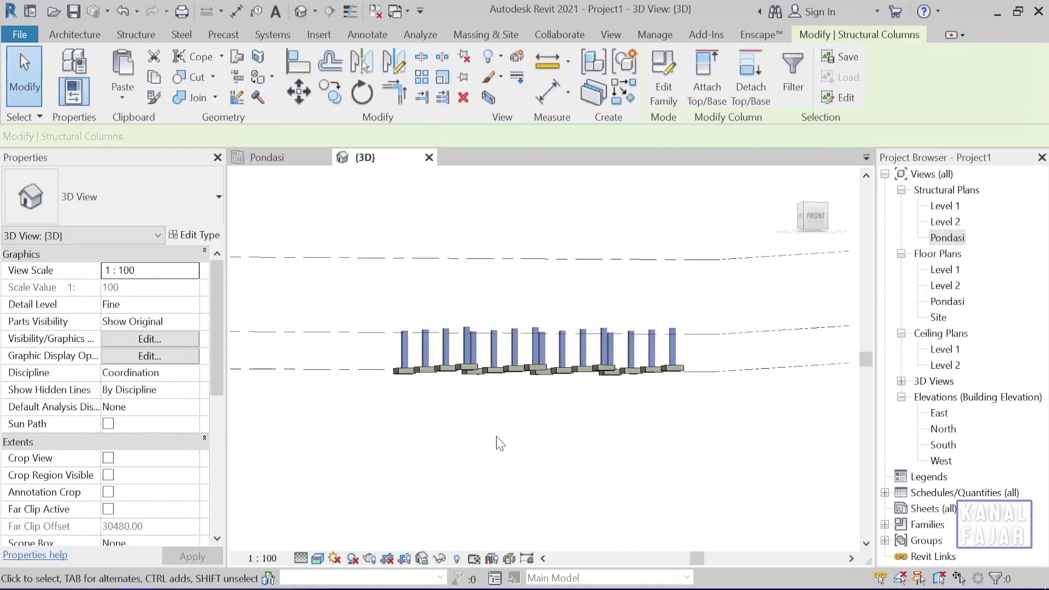
mouse_move(434, 438)
shift+middle_down()
mouse_move(515, 444)
mouse_move(523, 495)
shift+middle_up()
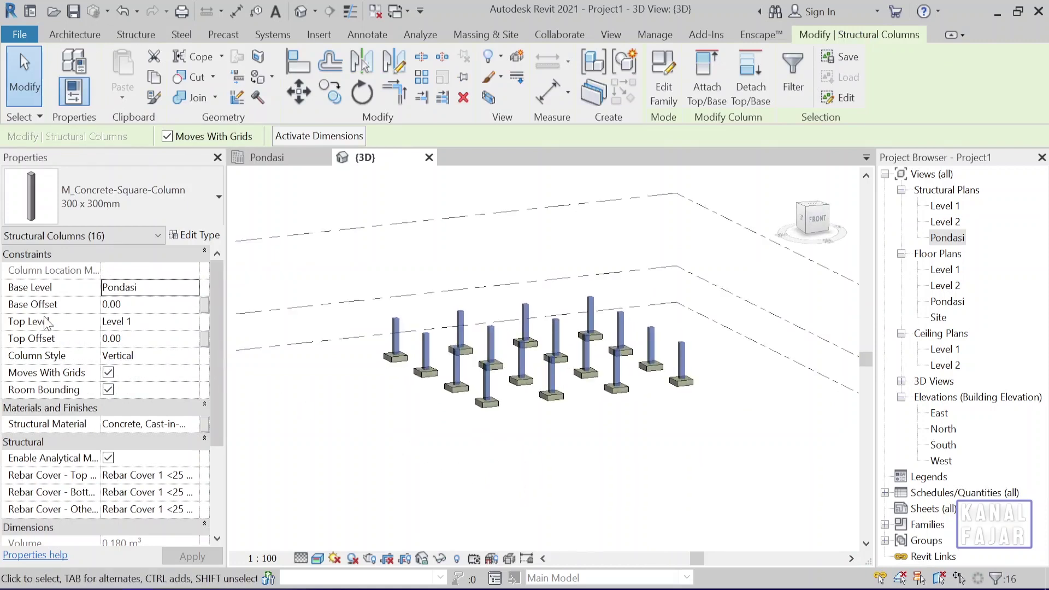
click(195, 324)
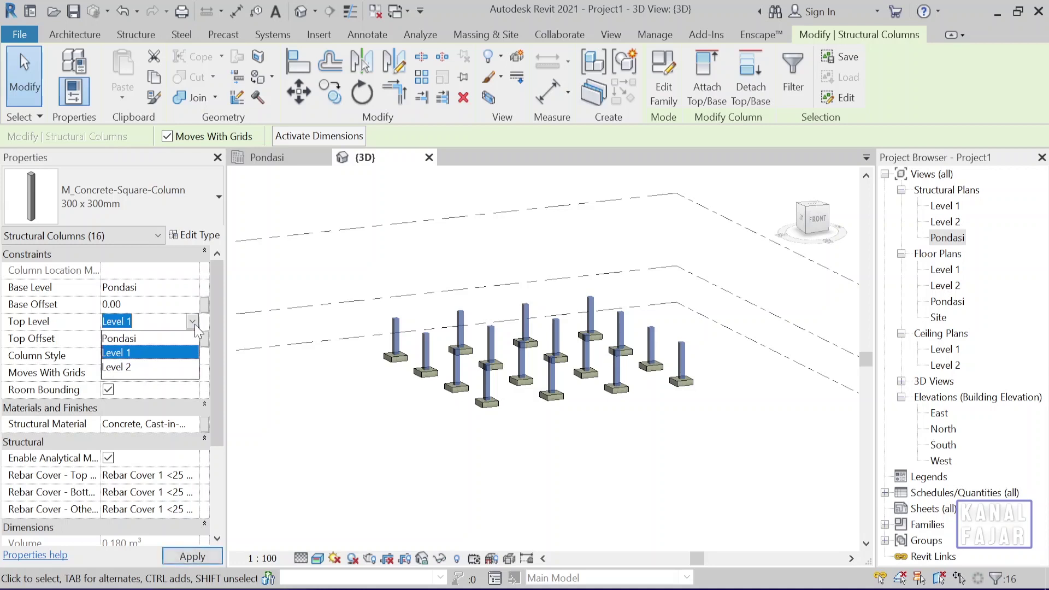
click(153, 375)
key(Down)
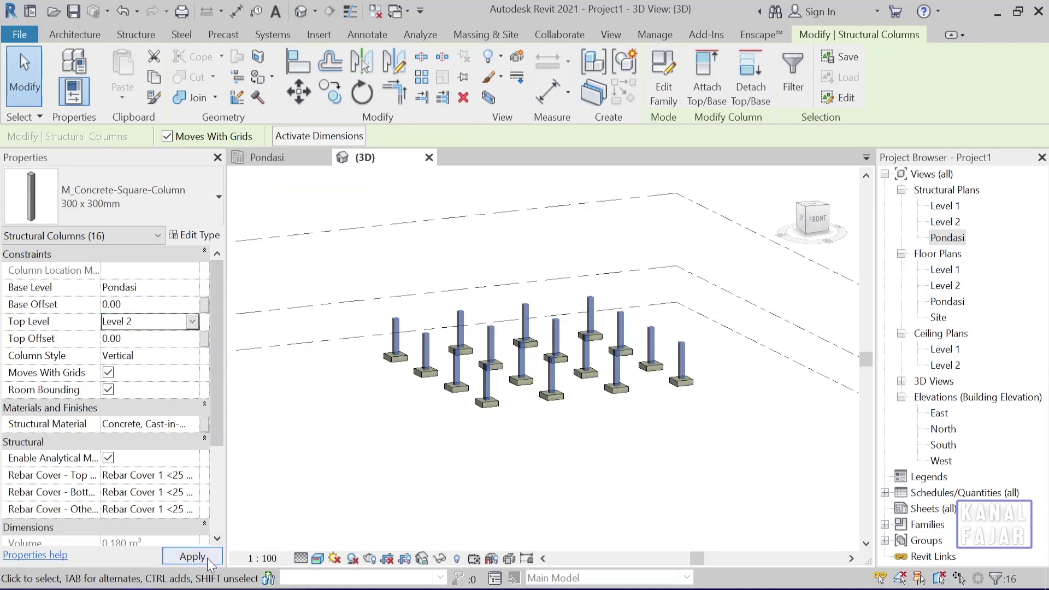
click(193, 556)
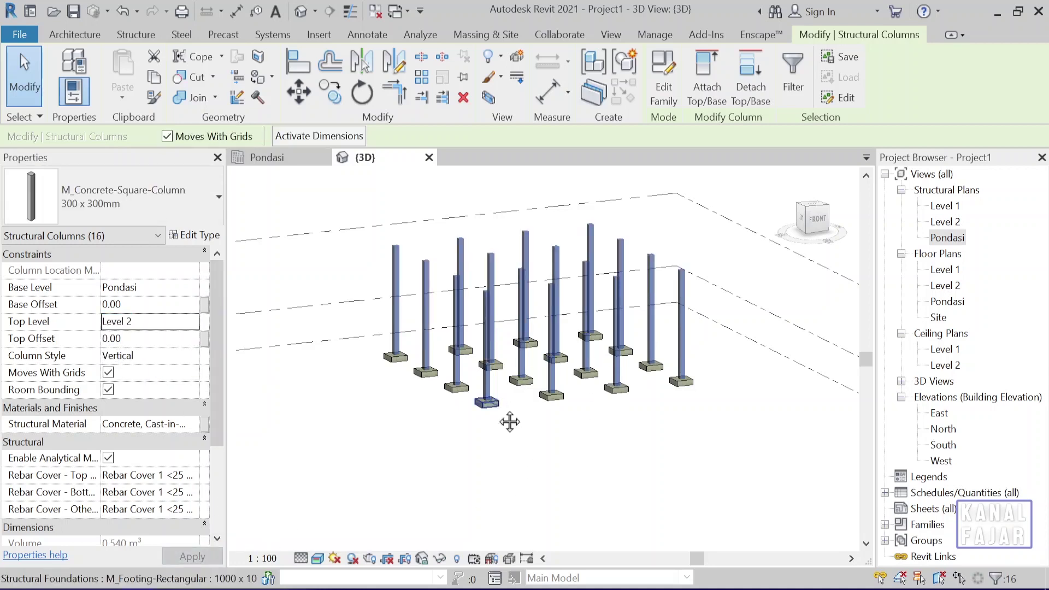
shift+middle_drag(509, 485, 530, 444)
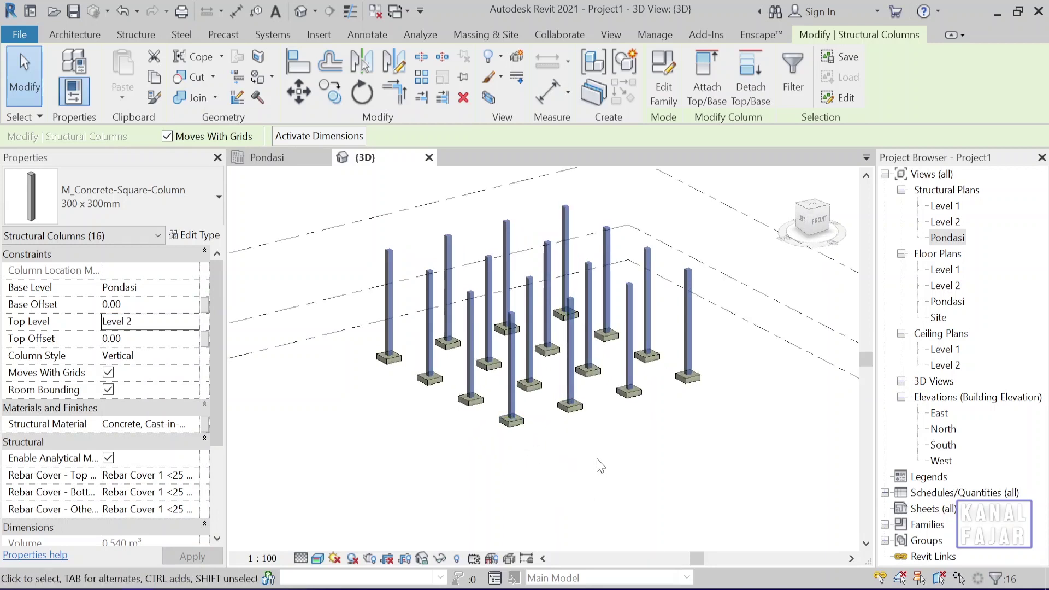
mouse_move(602, 466)
shift+middle_down()
mouse_move(613, 469)
mouse_move(604, 461)
mouse_move(592, 497)
mouse_move(499, 449)
mouse_move(576, 429)
mouse_move(562, 418)
mouse_move(574, 480)
mouse_move(572, 445)
mouse_move(539, 414)
mouse_move(471, 442)
mouse_move(542, 481)
mouse_move(580, 552)
mouse_move(592, 459)
mouse_move(504, 441)
mouse_move(536, 570)
mouse_move(558, 478)
shift+middle_up()
Revert the columns to their shorter height and open the Level 1 structural plan
click(558, 478)
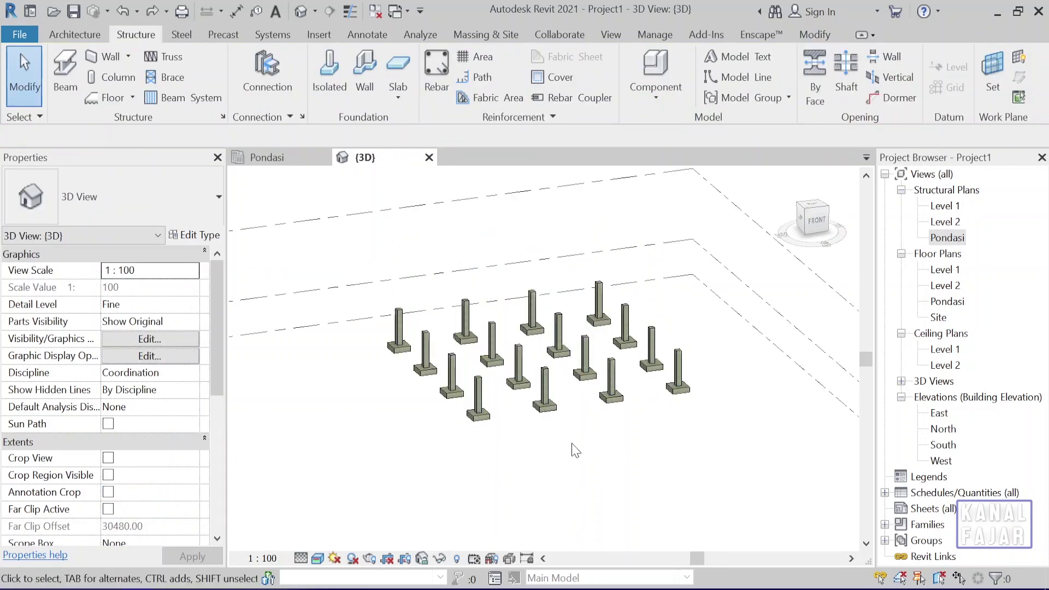
mouse_move(572, 450)
shift+middle_down()
mouse_move(585, 499)
mouse_move(591, 443)
mouse_move(578, 436)
shift+middle_up()
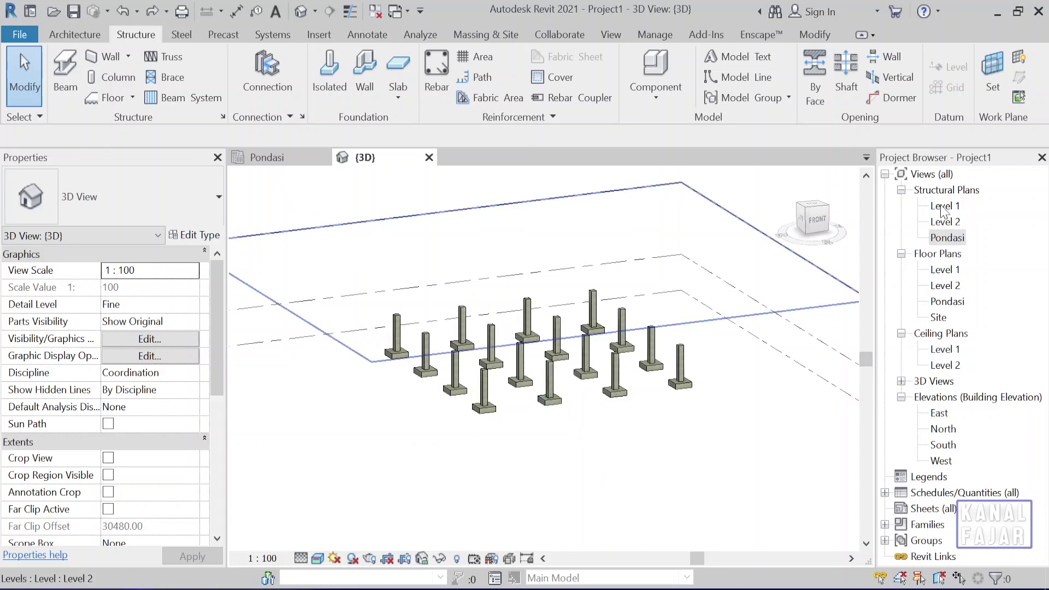
double_click(941, 207)
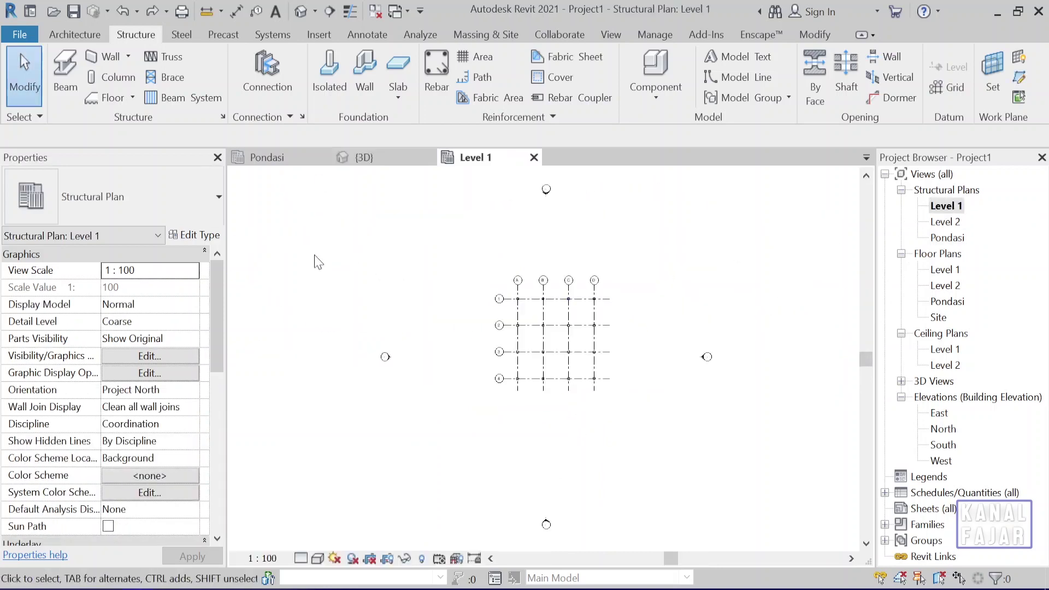
Place a 300 x 300 mm column at a Level 1 grid intersection rising to Level 2
click(116, 77)
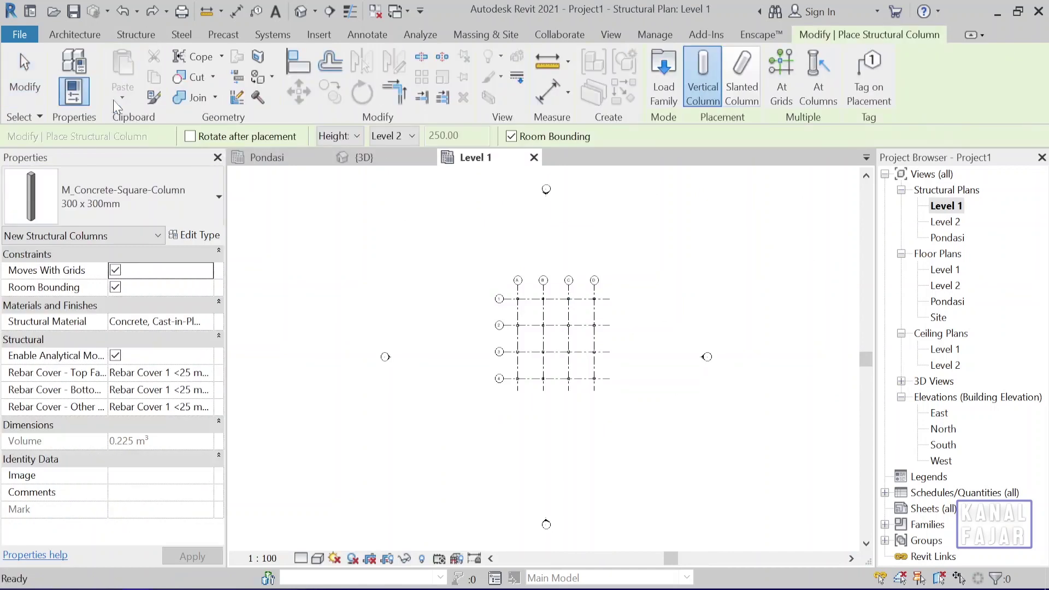
scroll(563, 317, up, 3)
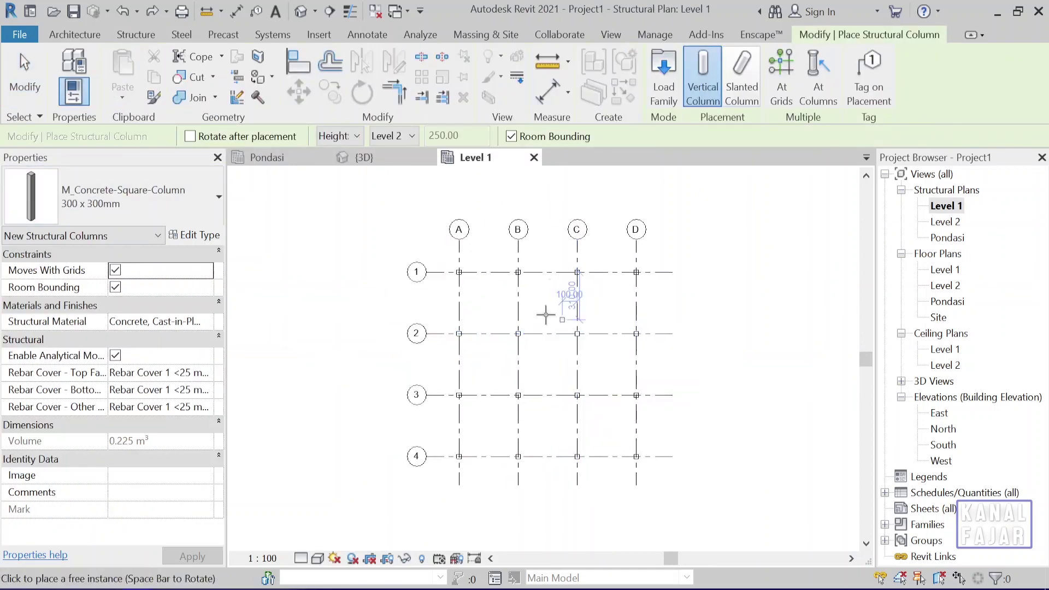
scroll(495, 297, up, 2)
scroll(470, 289, down, 1)
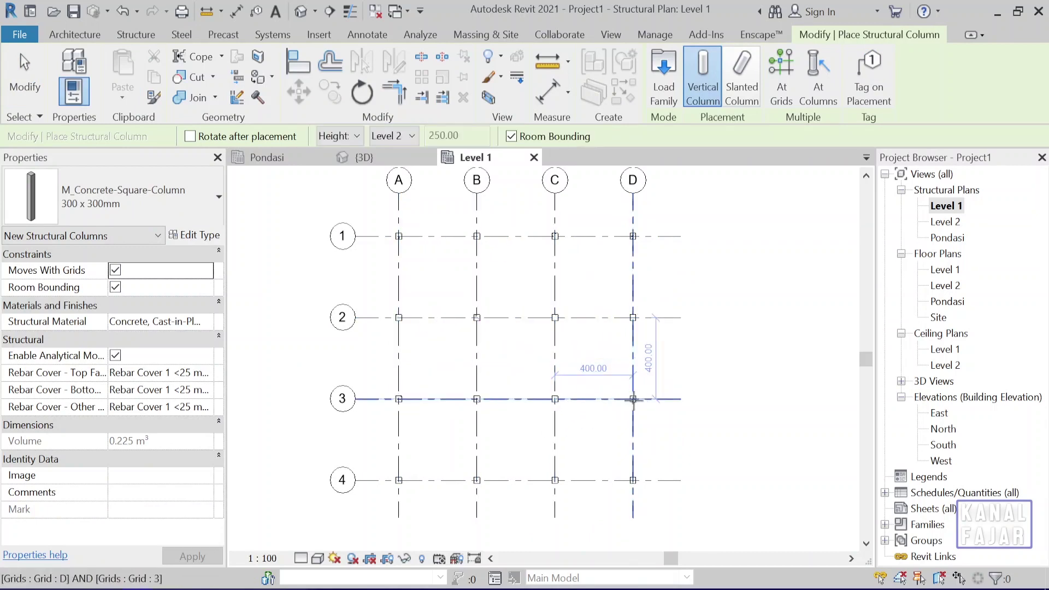
click(557, 481)
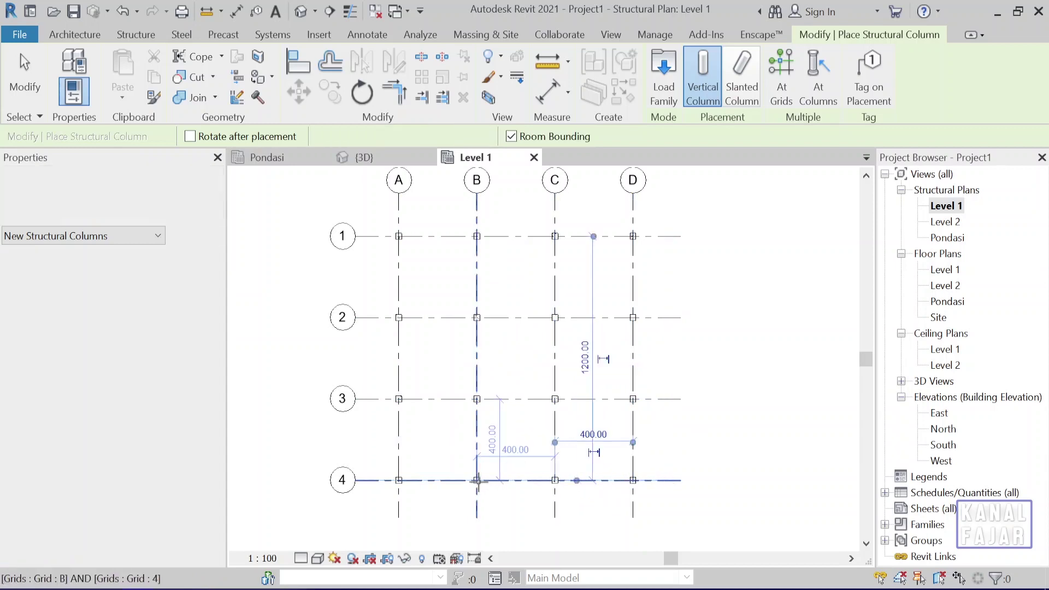
key(Escape)
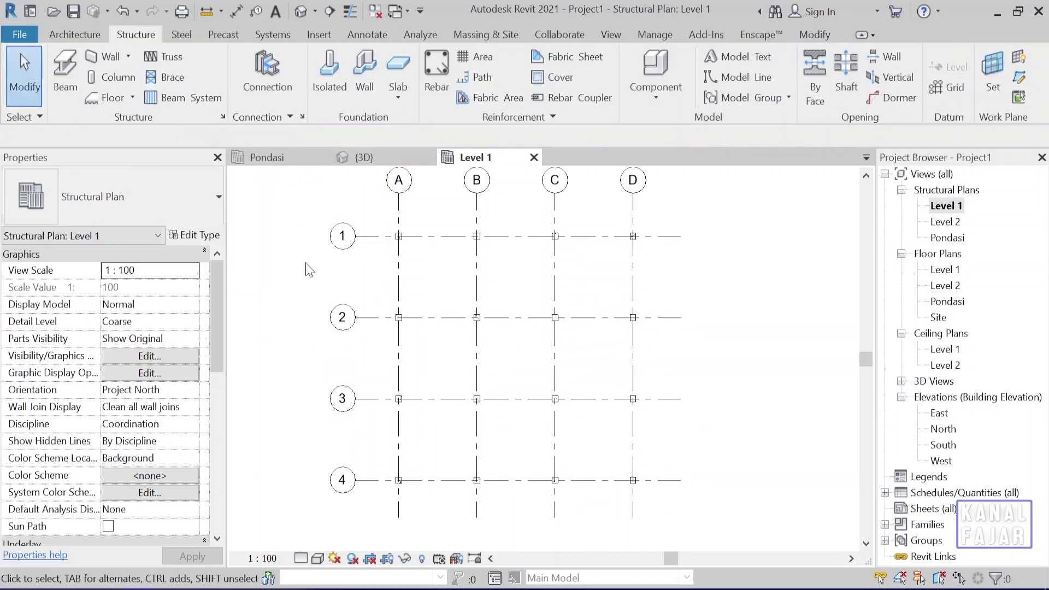
Show the columns in the 3D view from a near-front angle
click(375, 158)
shift+middle_drag(540, 409, 601, 328)
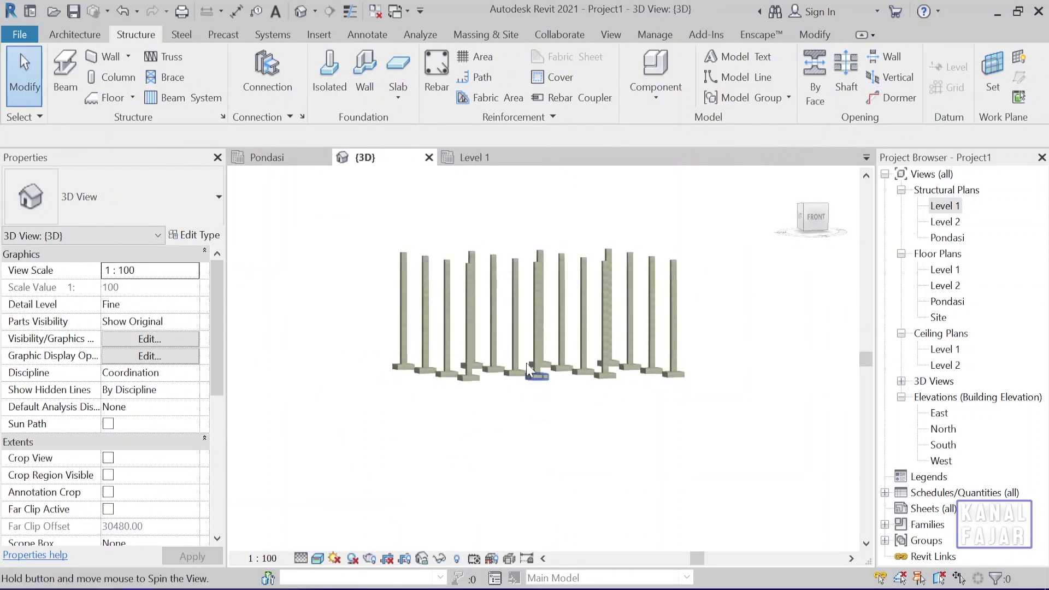
drag(714, 275, 386, 271)
Select the upper Level 1–Level 2 columns, then the lower Pondasi–Level 1 columns, to check levels
shift+middle_drag(675, 485, 712, 469)
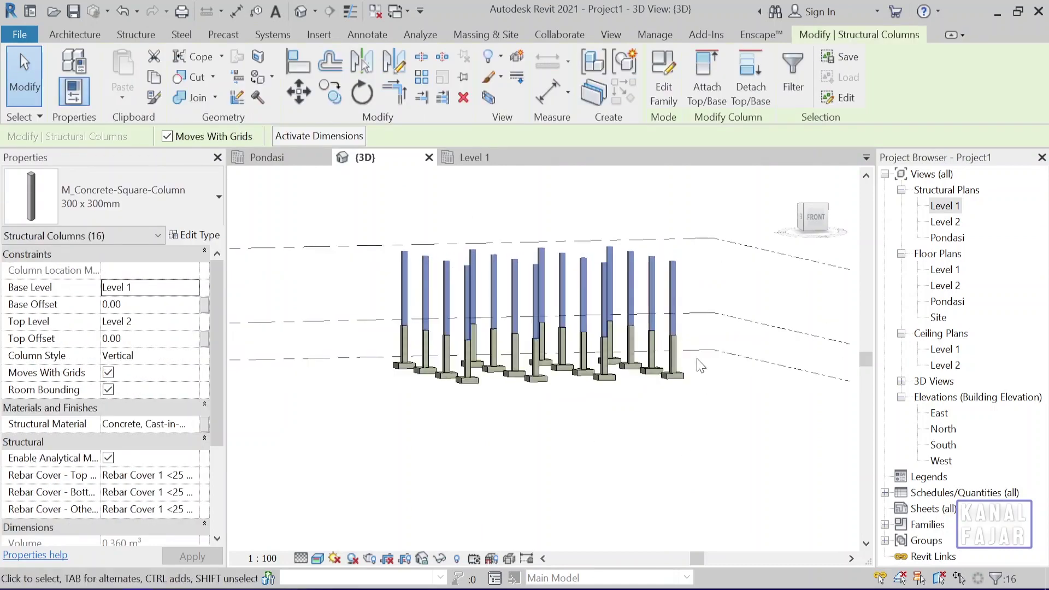
shift+middle_drag(701, 365, 691, 344)
drag(690, 340, 629, 355)
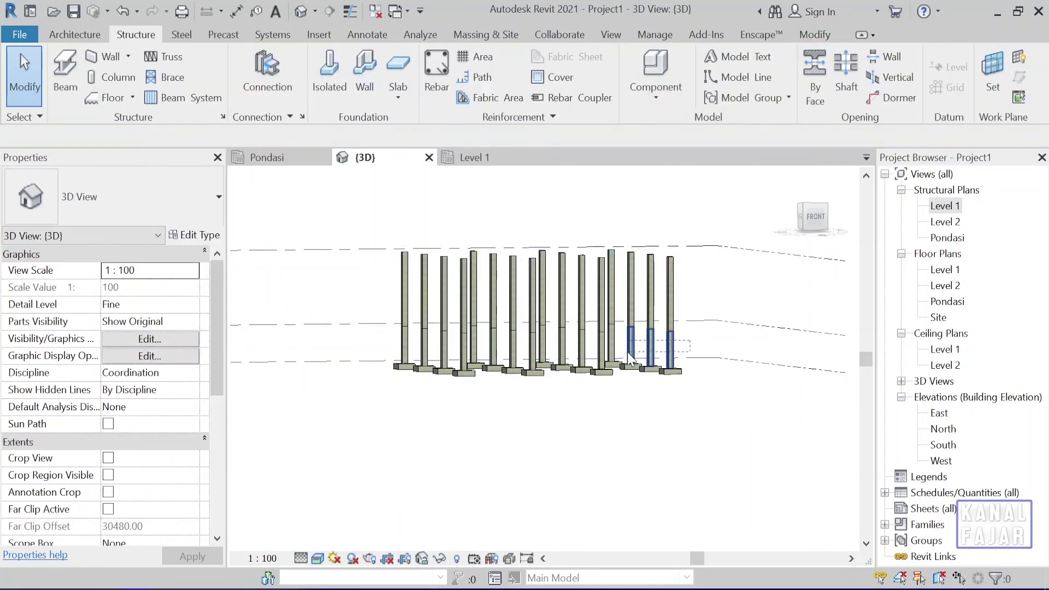
drag(397, 354, 397, 354)
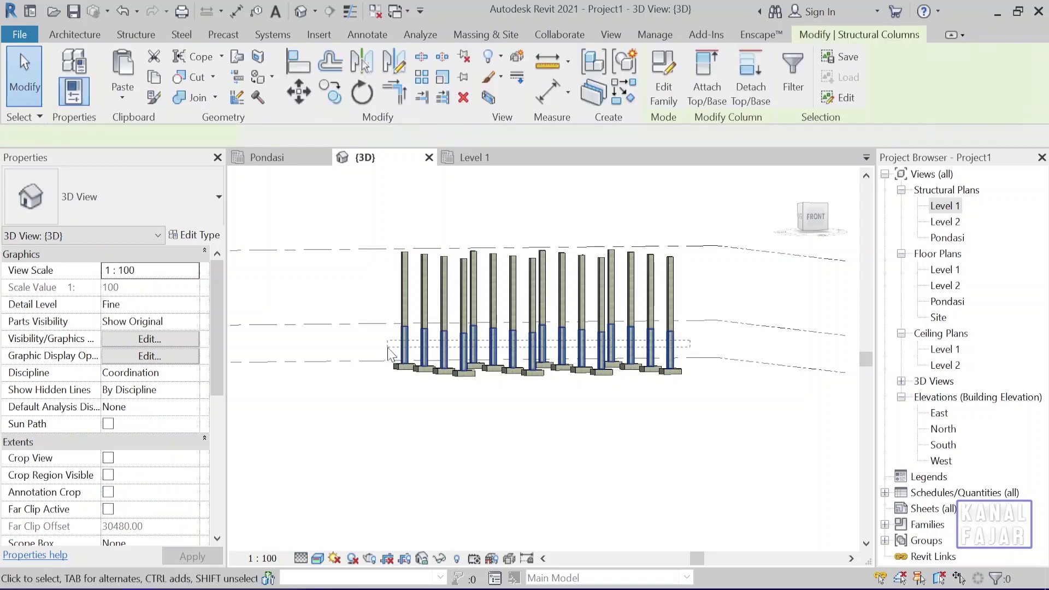
click(584, 473)
mouse_move(607, 458)
shift+middle_down()
mouse_move(617, 477)
mouse_move(674, 459)
mouse_move(612, 497)
mouse_move(669, 527)
mouse_move(680, 520)
mouse_move(663, 464)
mouse_move(534, 537)
mouse_move(680, 546)
mouse_move(691, 534)
mouse_move(660, 452)
mouse_move(593, 438)
mouse_move(712, 419)
shift+middle_up()
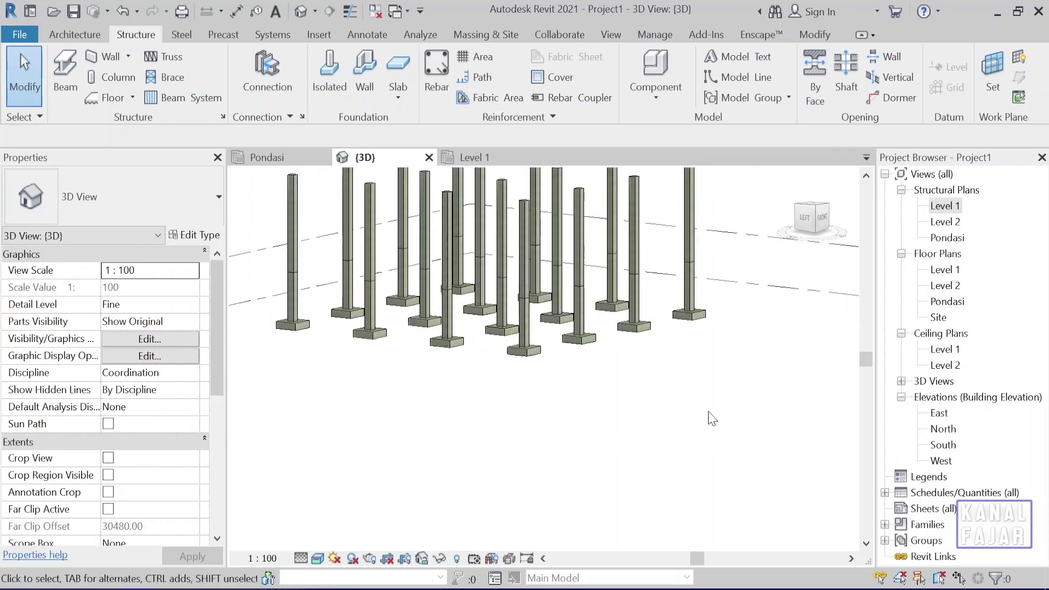
middle_drag(597, 430, 556, 565)
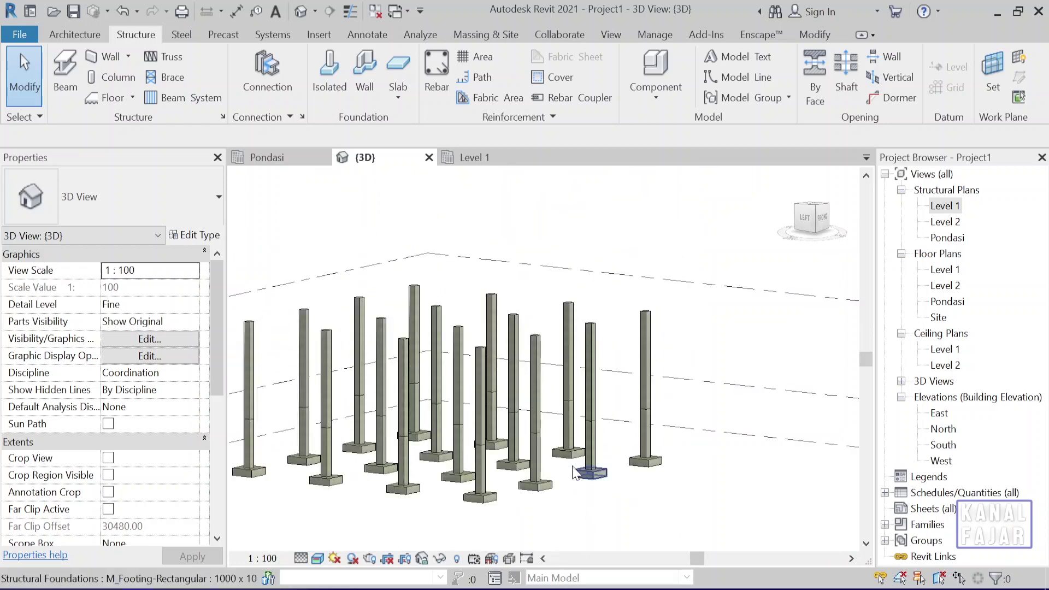
click(537, 388)
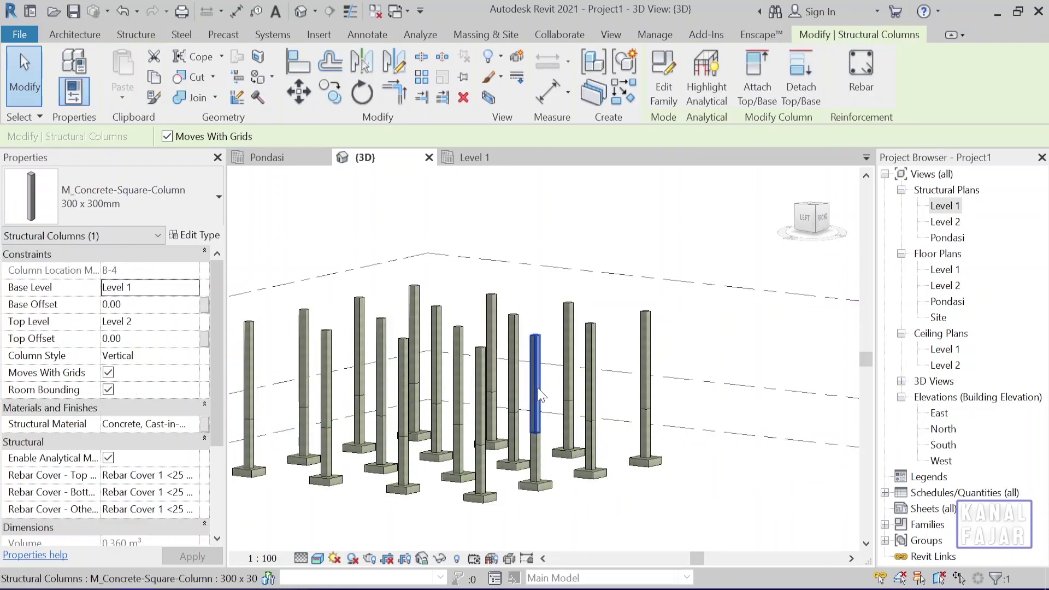
scroll(538, 388, up, 2)
scroll(538, 388, up, 3)
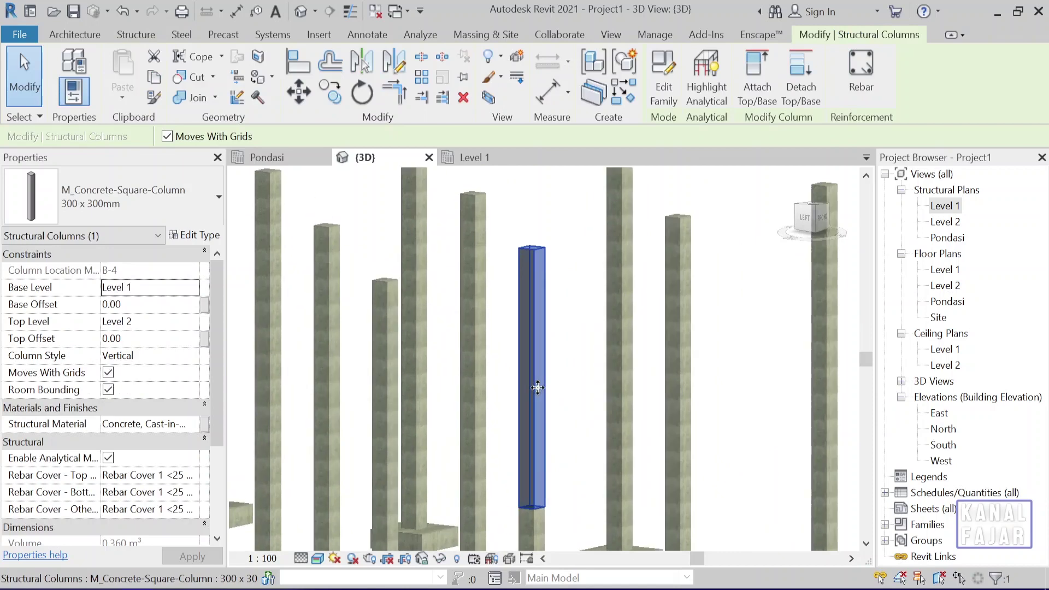
click(693, 350)
middle_drag(693, 350, 707, 347)
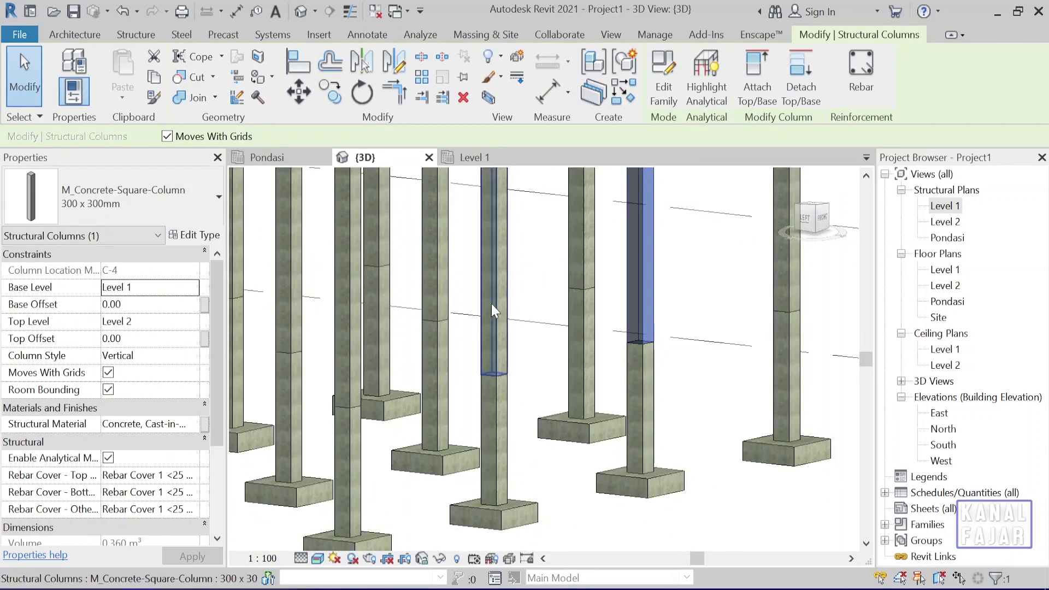
click(500, 427)
scroll(500, 432, down, 5)
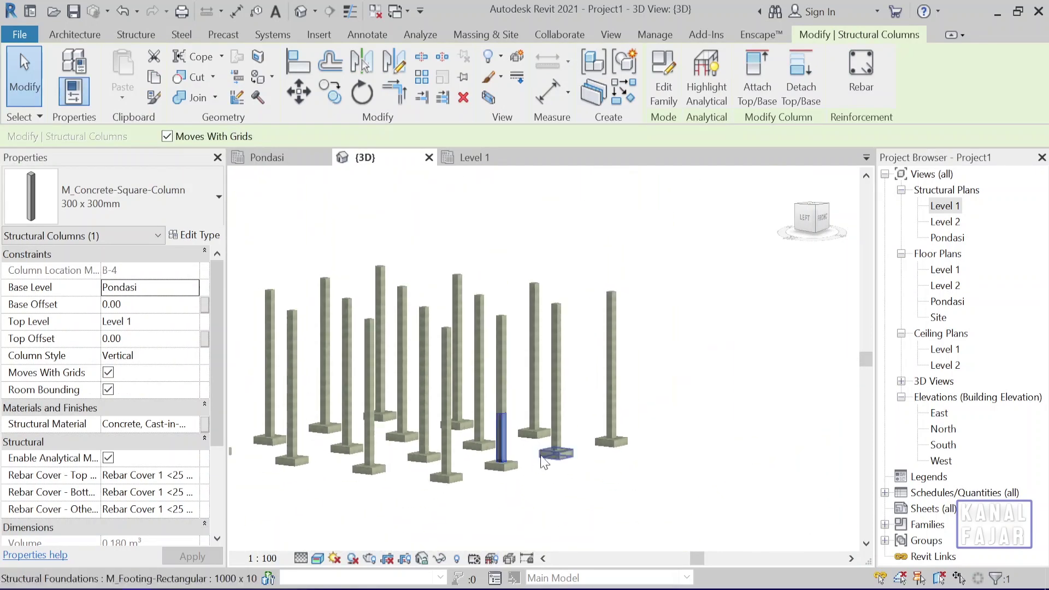
scroll(537, 412, up, 2)
scroll(537, 412, up, 2)
scroll(537, 412, up, 2)
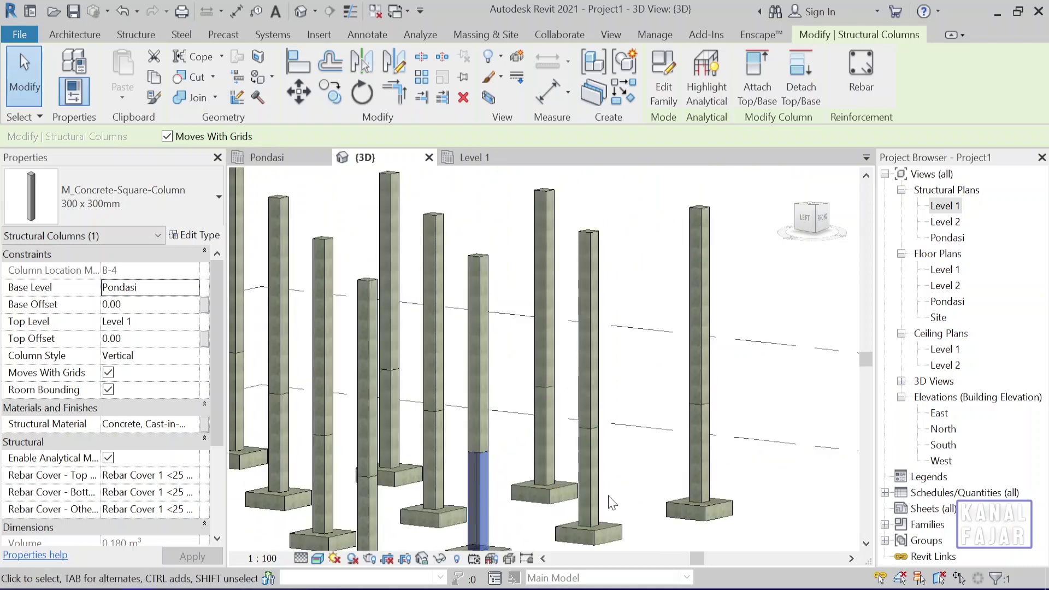
middle_drag(612, 503, 602, 468)
click(477, 319)
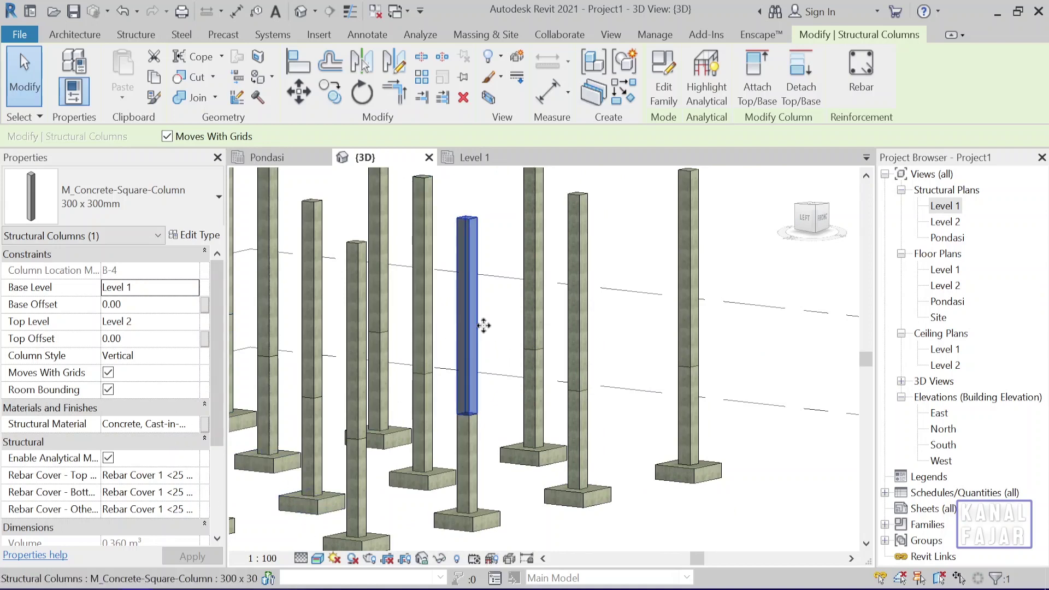
scroll(141, 376, down, 1)
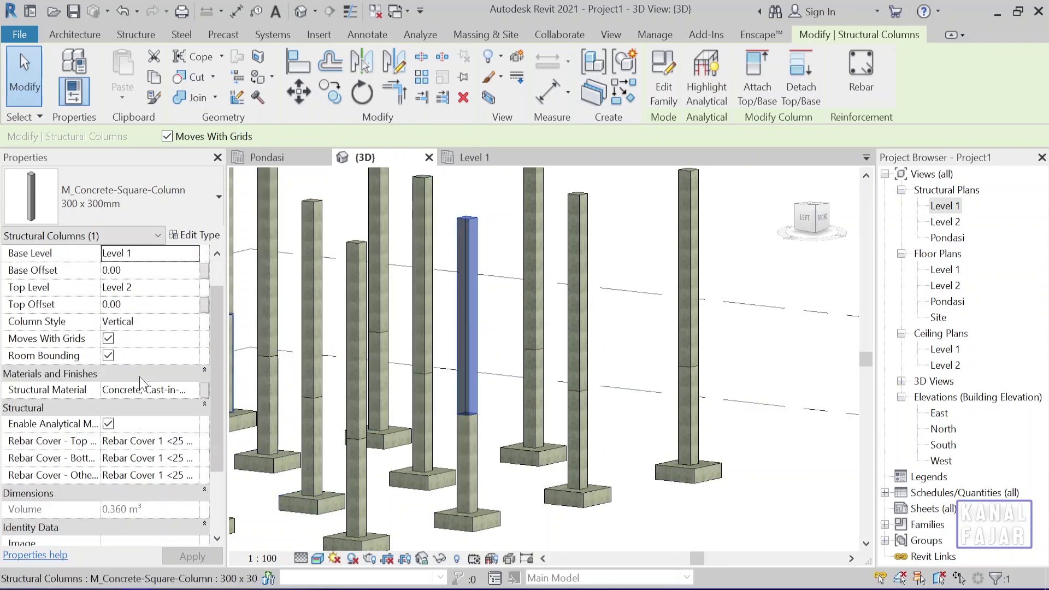
scroll(141, 383, down, 2)
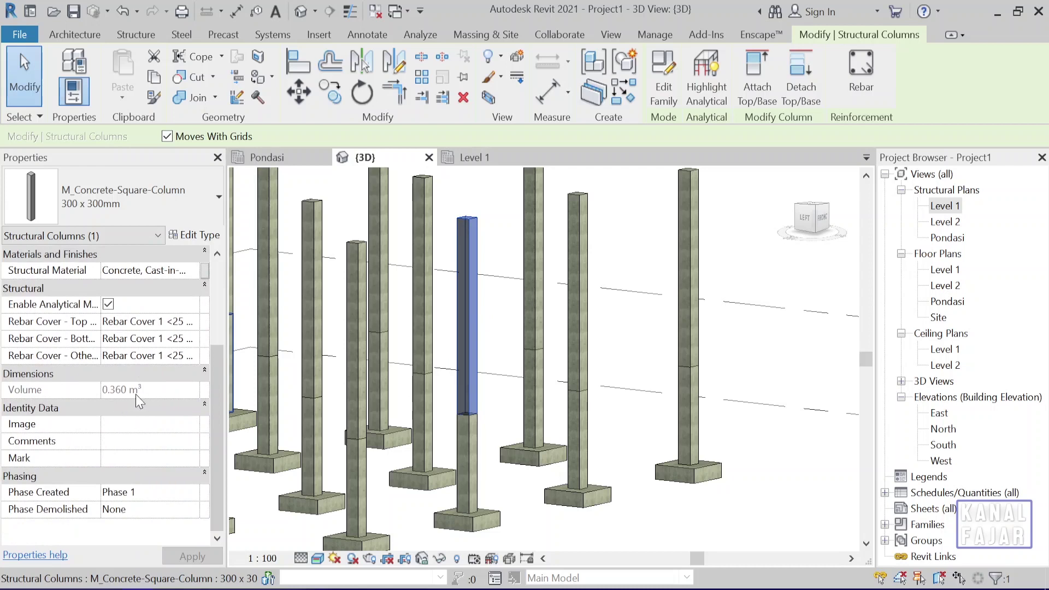
click(473, 483)
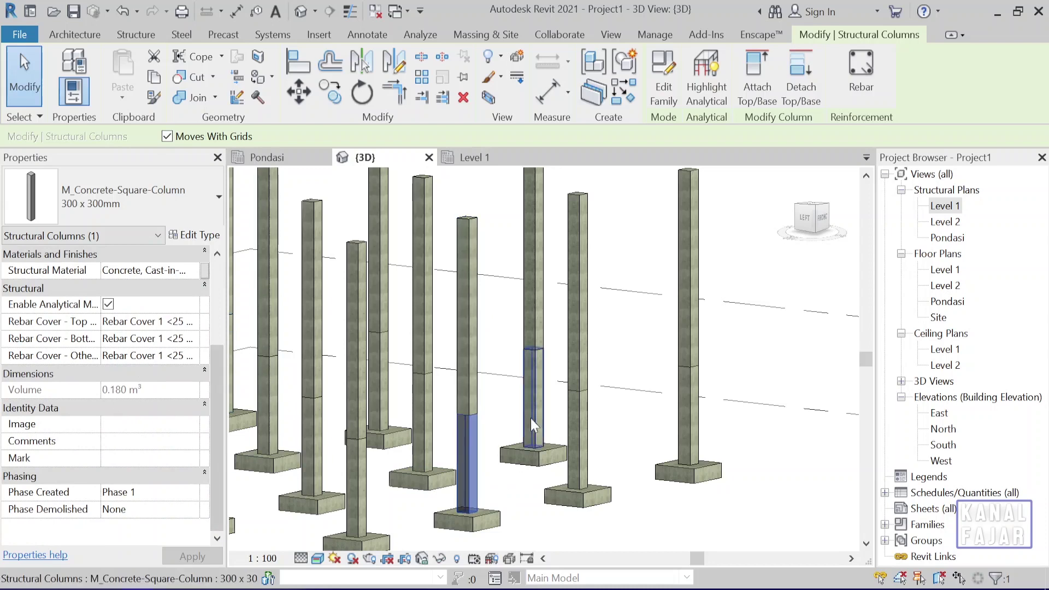
Delete the upper B-4 column and extend the lower B-4 column's top to Level 2
click(474, 364)
key(Delete)
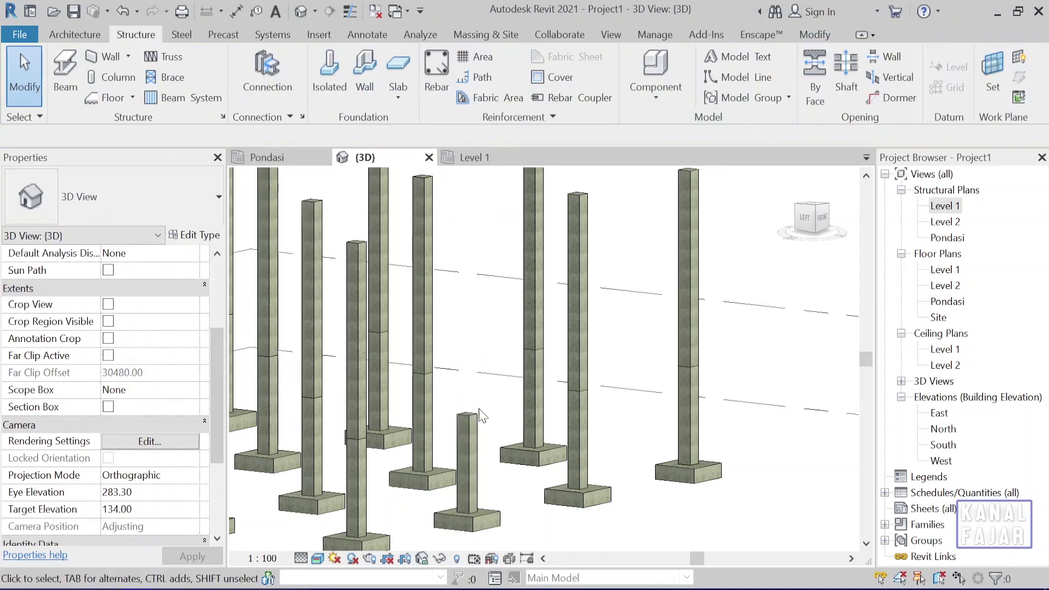
click(470, 432)
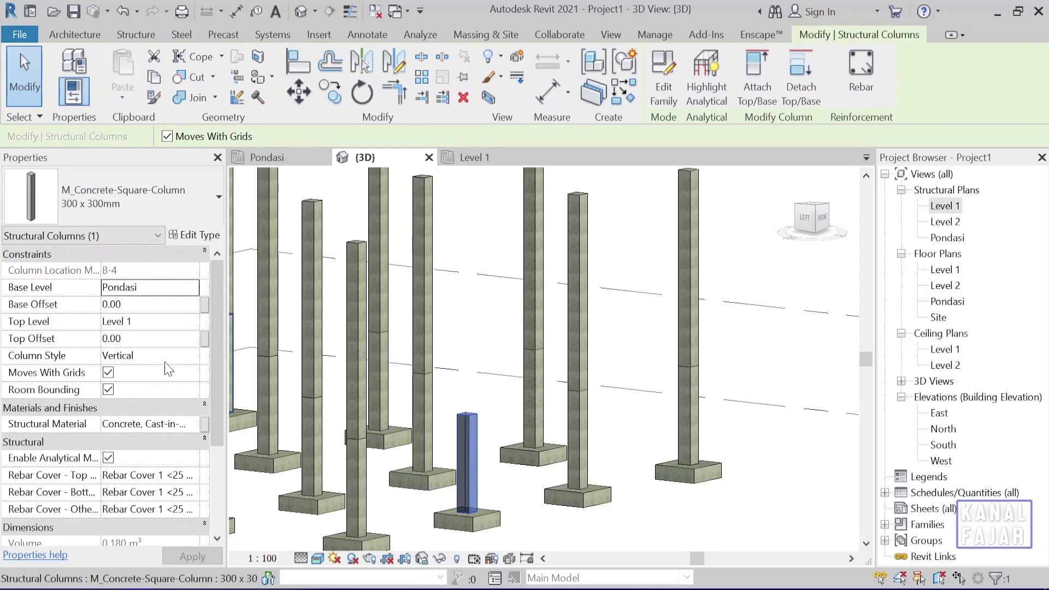
click(192, 321)
click(164, 358)
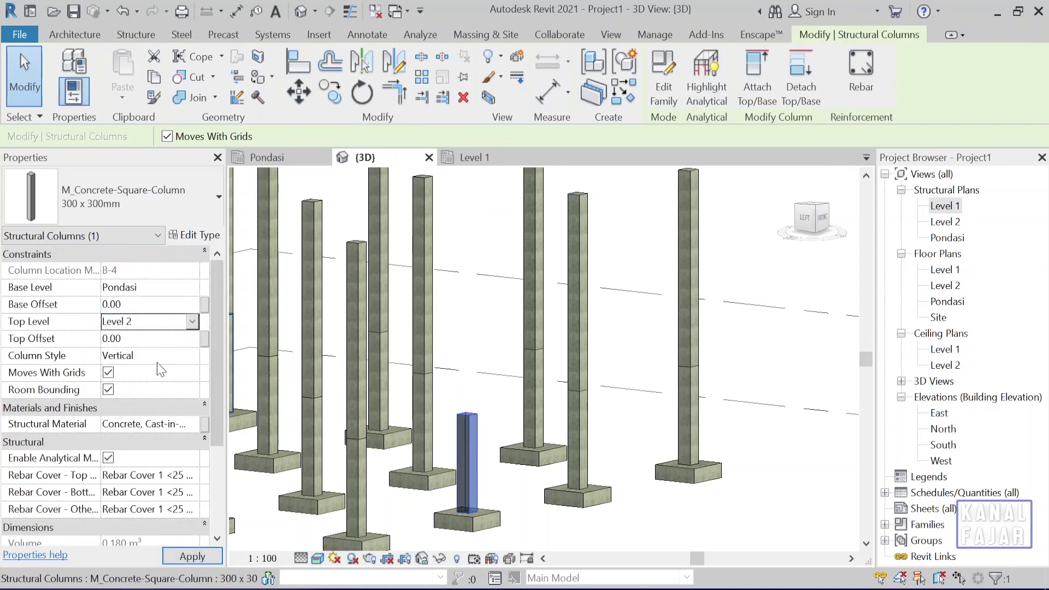
click(192, 553)
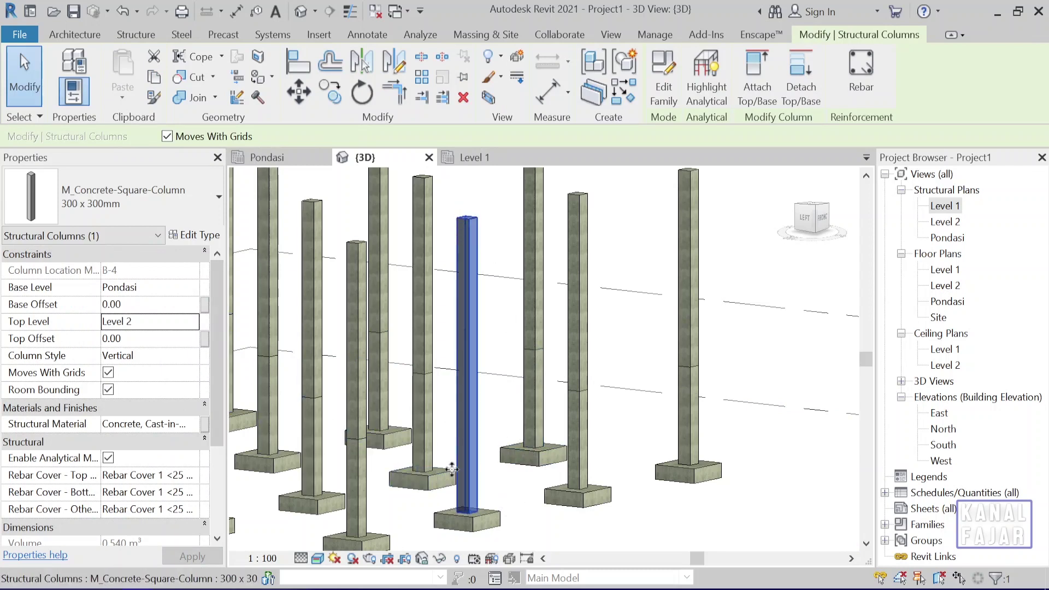
scroll(141, 431, down, 1)
scroll(140, 432, down, 3)
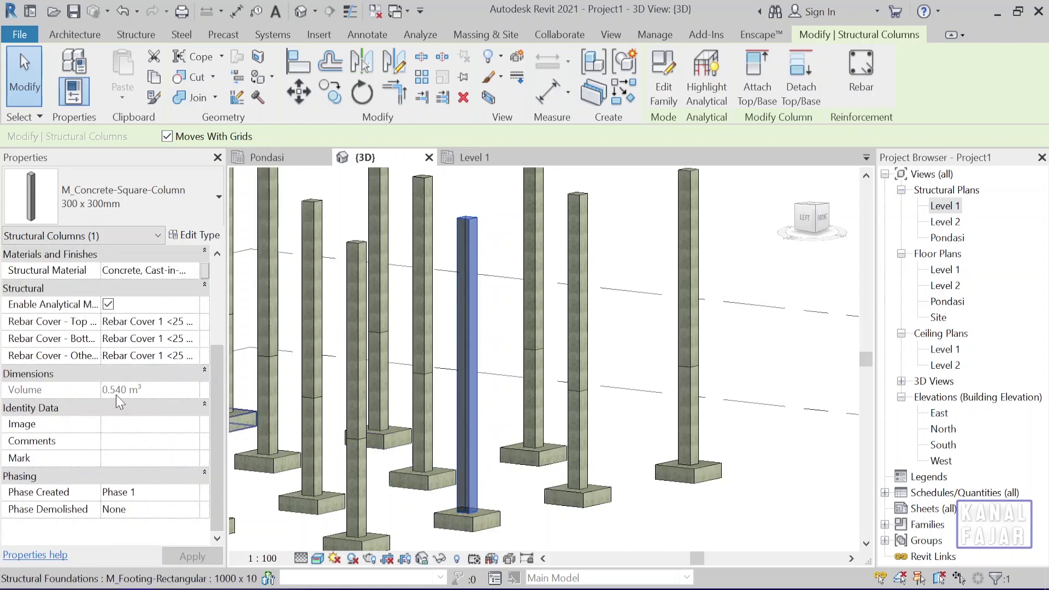
click(494, 350)
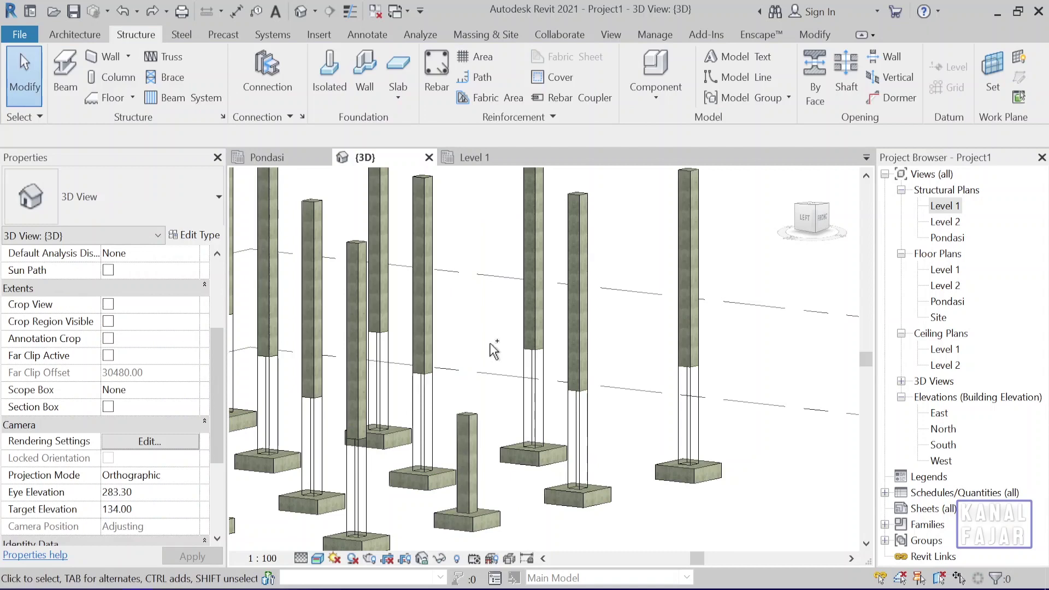
Select seven of the upper columns one by one to check them
click(469, 339)
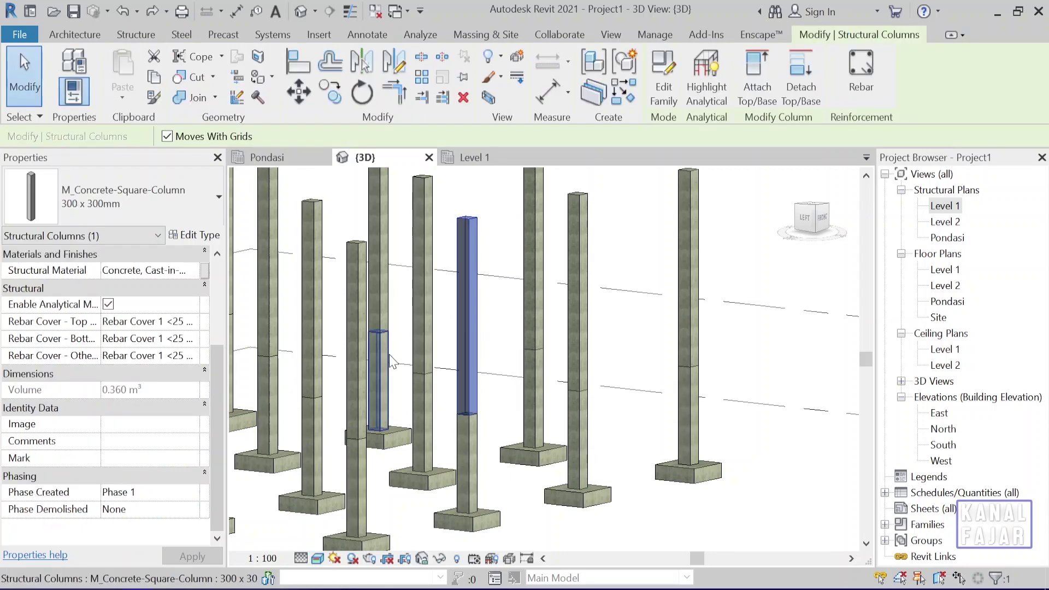
click(430, 317)
click(306, 249)
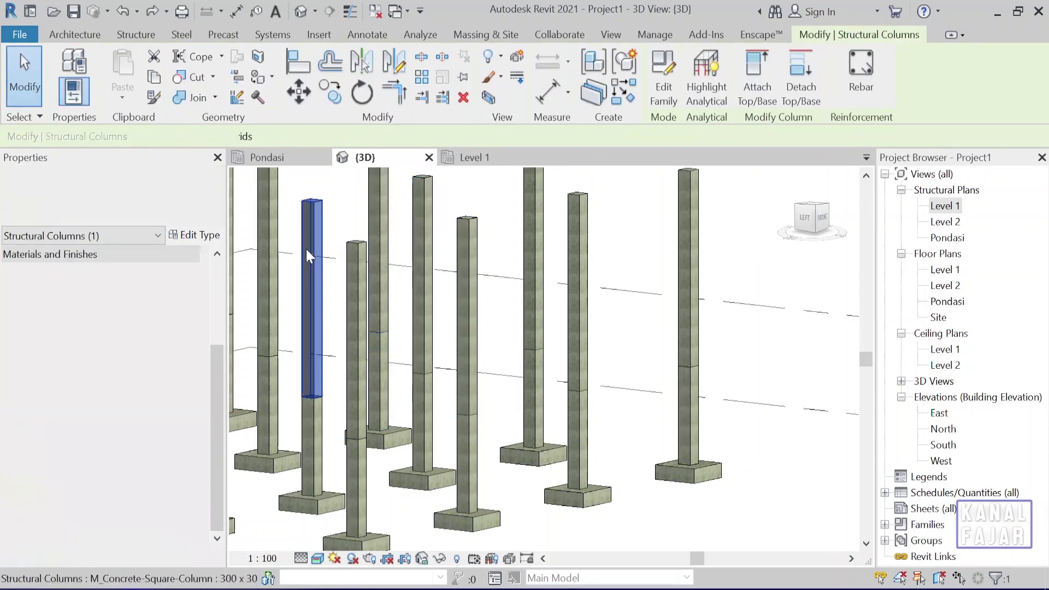
click(281, 233)
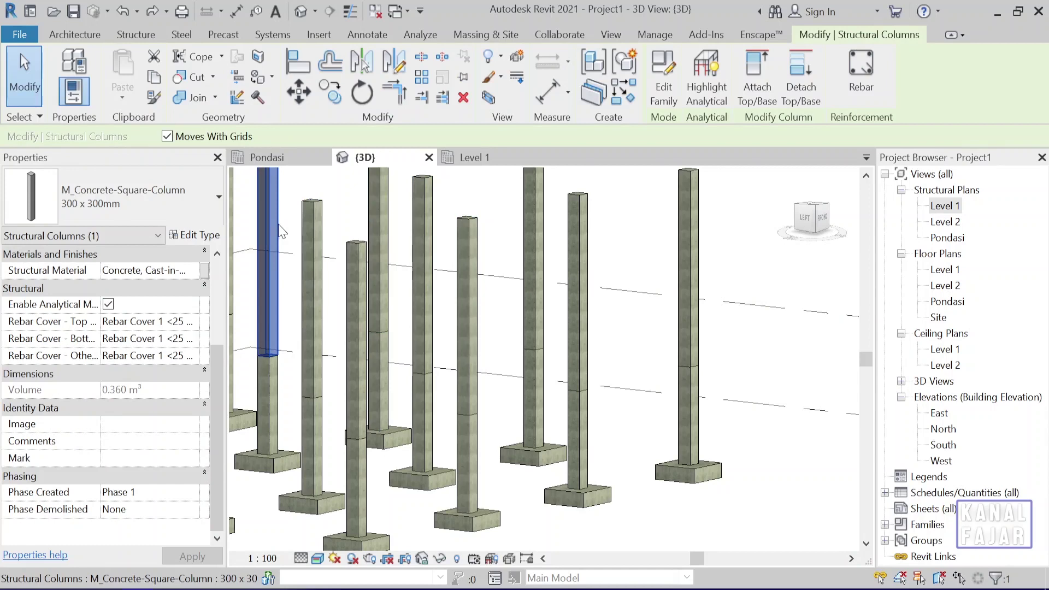
click(543, 228)
click(570, 254)
click(693, 253)
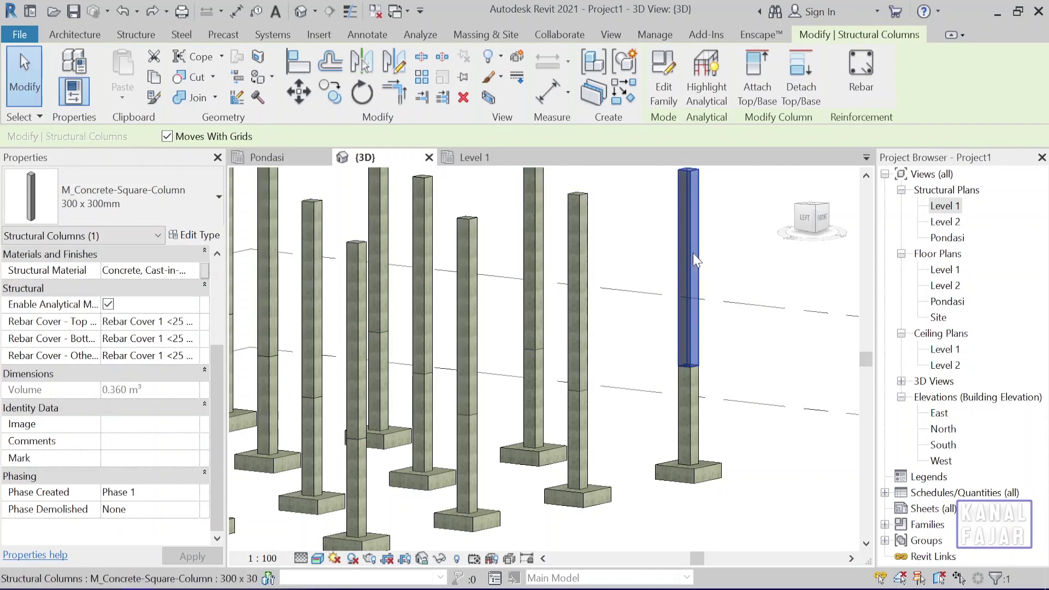
Turn the model to a straight front view and crossing-select all columns
mouse_move(693, 254)
shift+middle_down()
mouse_move(604, 475)
mouse_move(546, 426)
shift+middle_up()
key(Escape)
mouse_move(501, 393)
middle_down()
mouse_move(518, 414)
mouse_move(504, 389)
mouse_move(454, 361)
mouse_move(643, 297)
middle_up()
shift+middle_drag(678, 328, 674, 350)
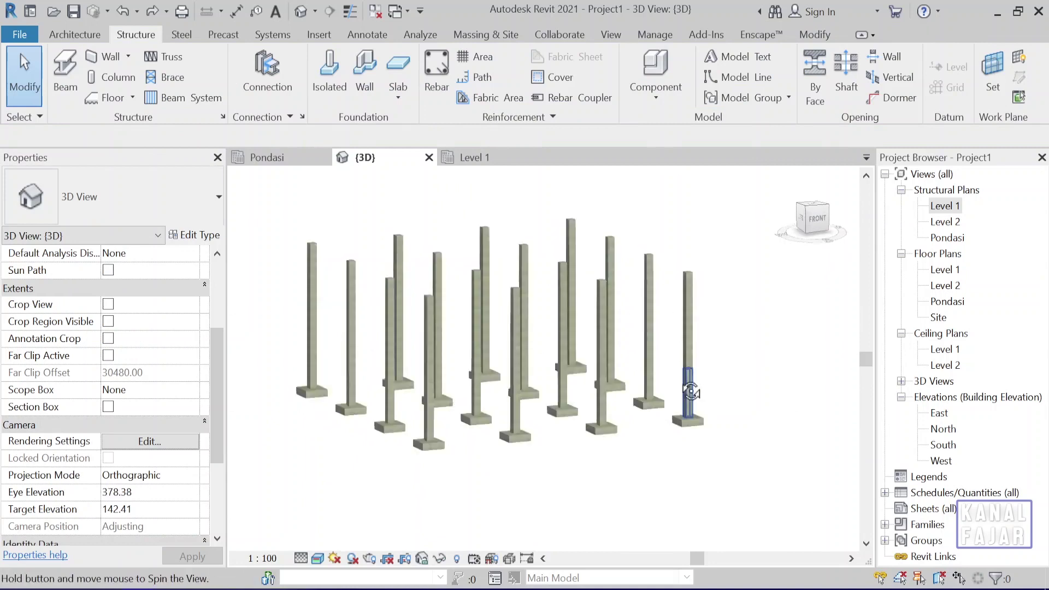
drag(722, 391, 320, 306)
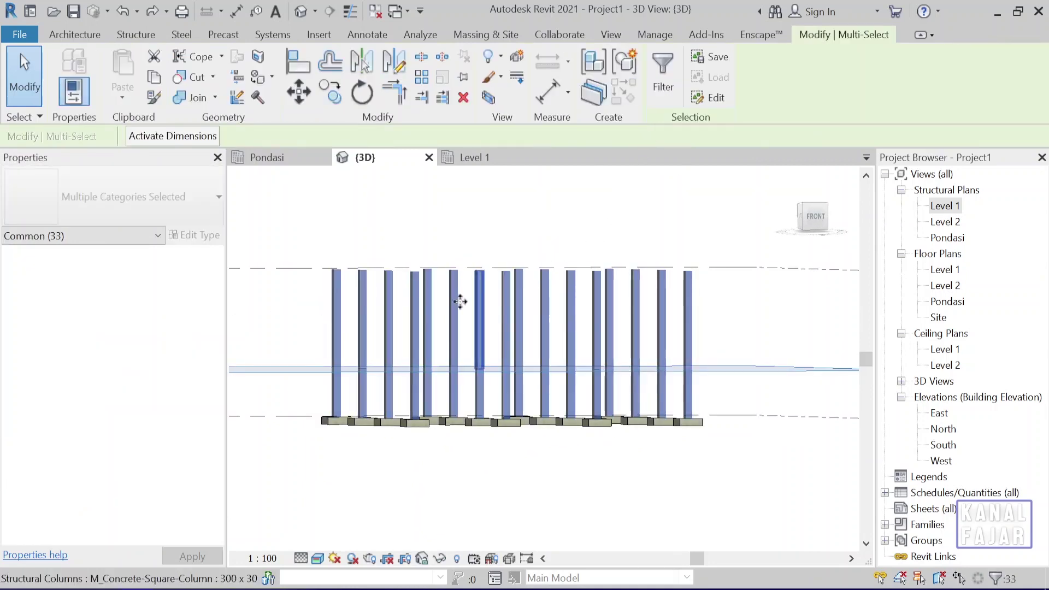
shift+click(310, 374)
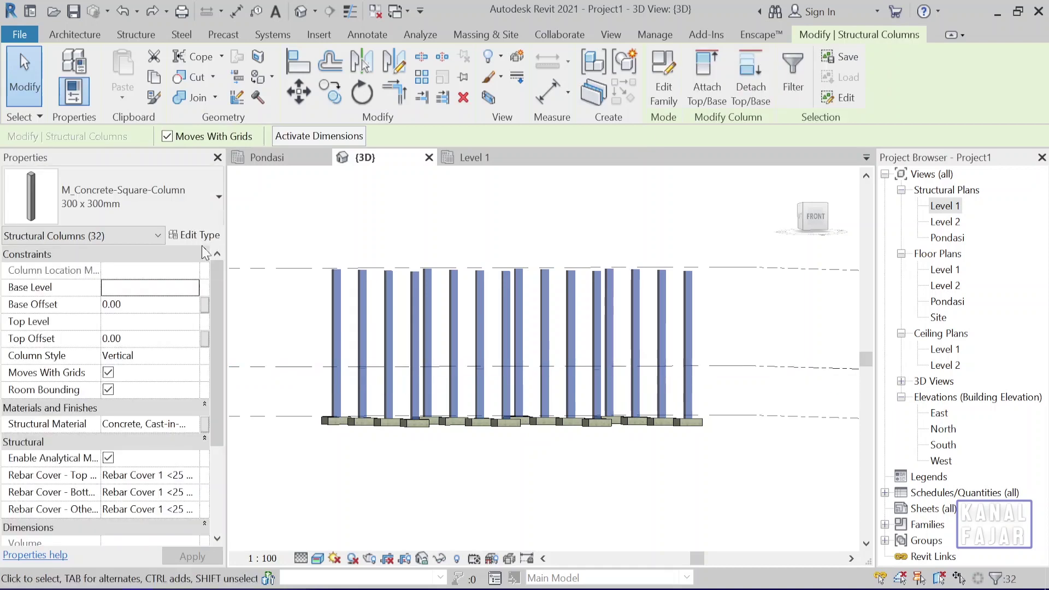
click(189, 192)
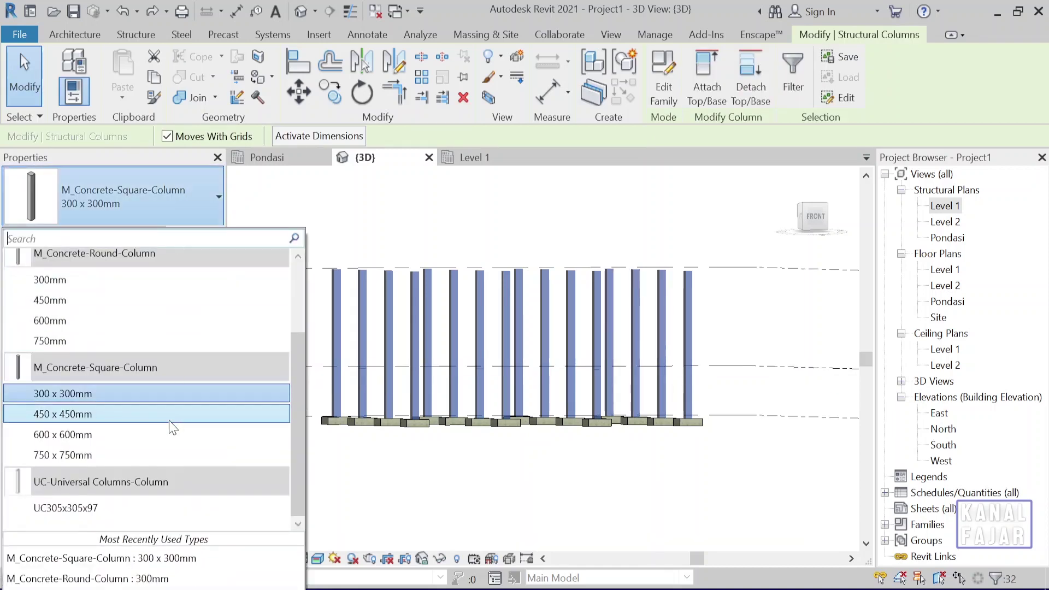
scroll(170, 404, up, 1)
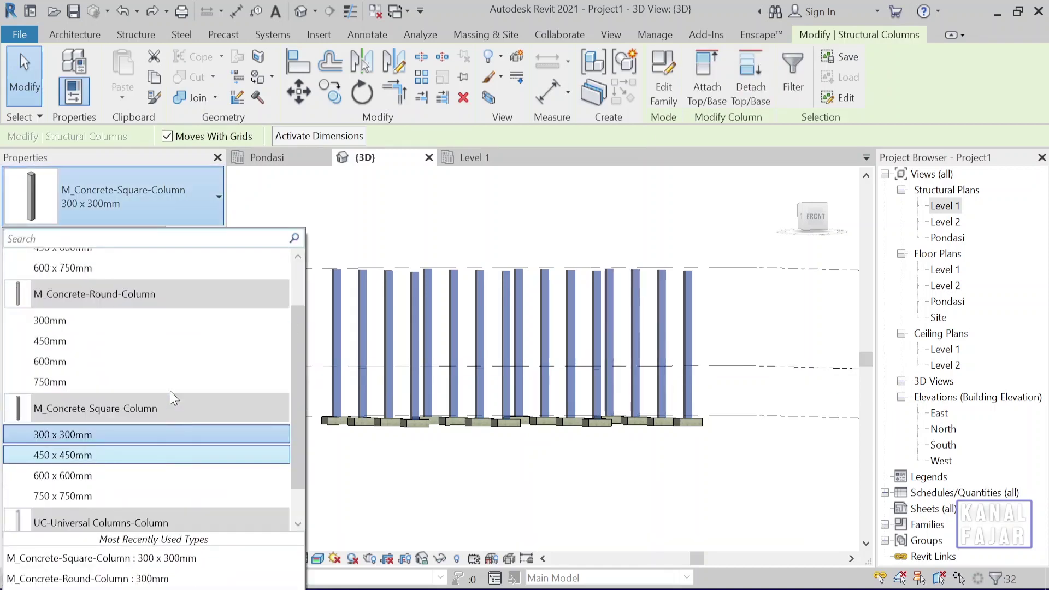
click(159, 361)
shift+middle_drag(394, 319, 476, 441)
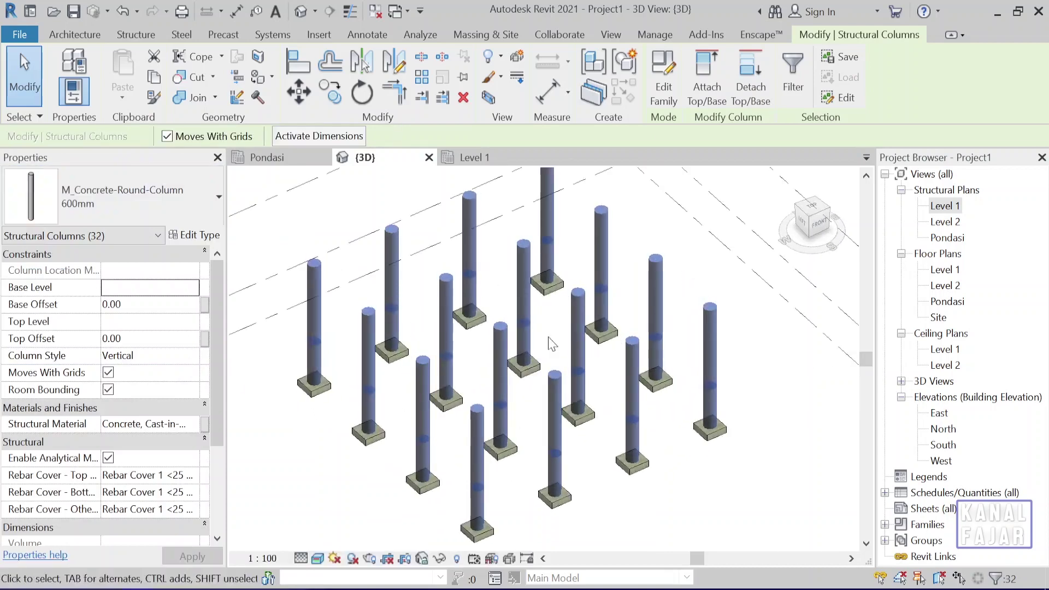
scroll(462, 475, up, 3)
scroll(483, 445, up, 2)
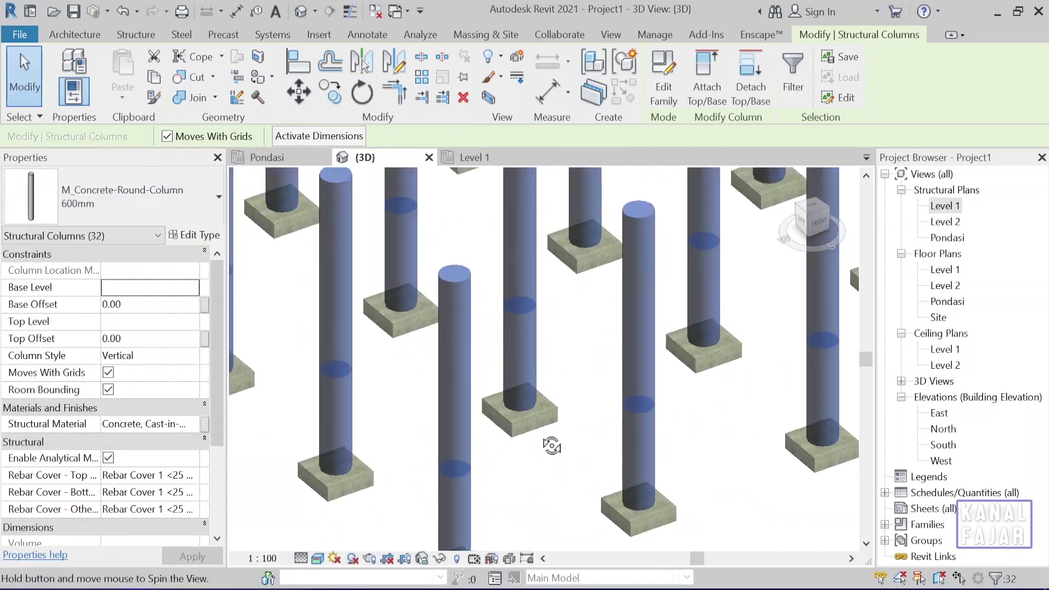
scroll(526, 370, up, 2)
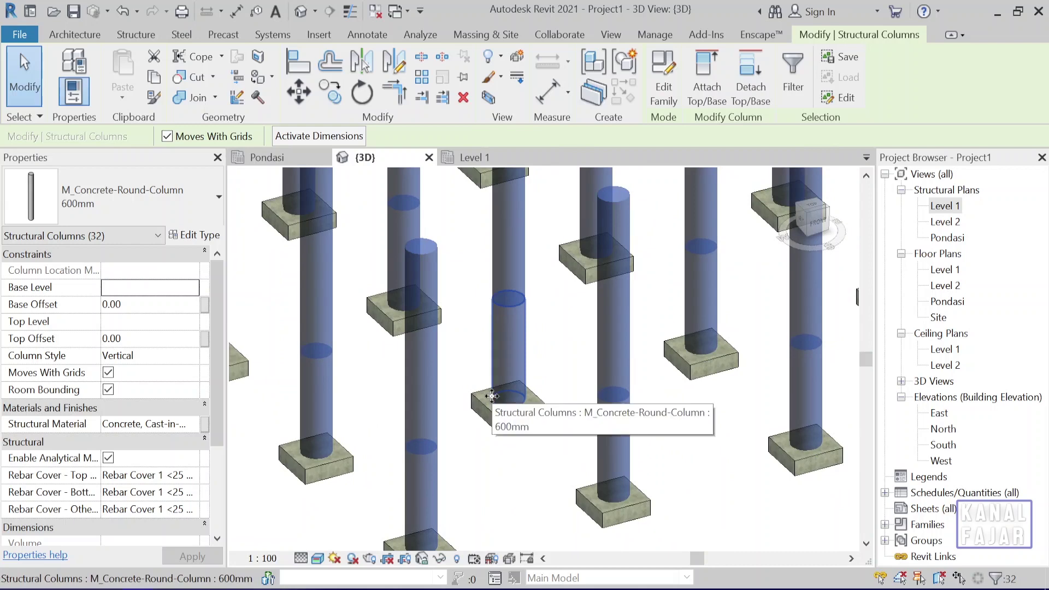
shift+middle_drag(507, 434, 518, 447)
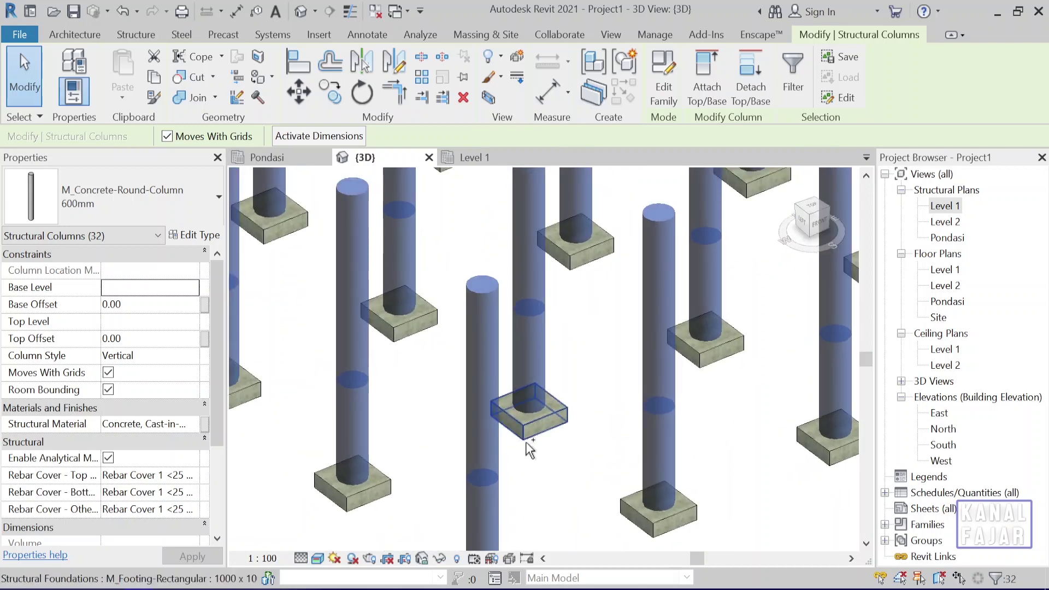
key(Escape)
scroll(526, 443, down, 3)
From an exact ViewCube front view, window-select the 16 upper columns between Level 1 and Level 2
scroll(534, 455, down, 3)
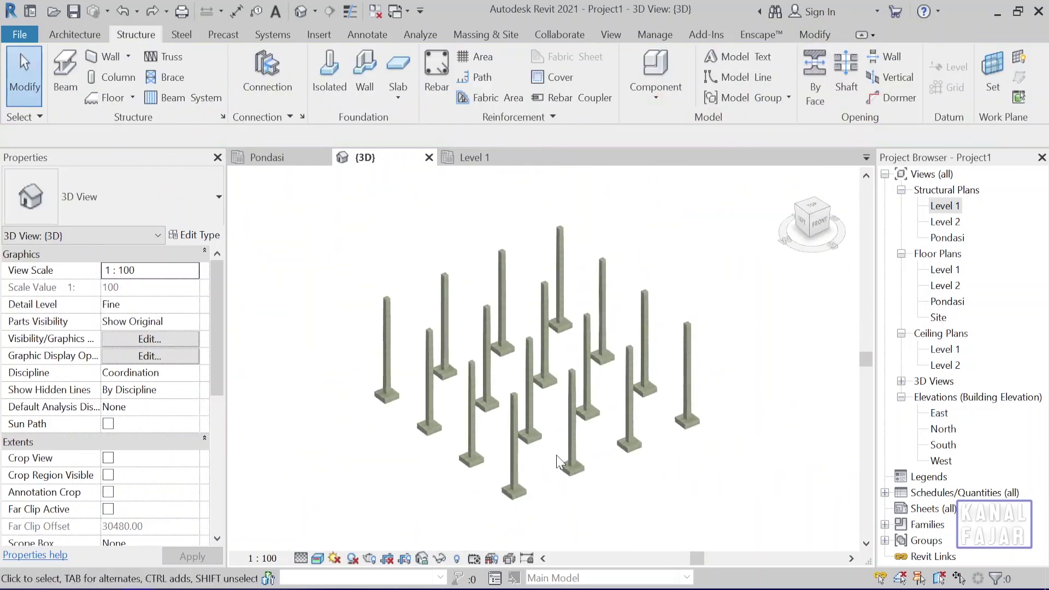
shift+middle_drag(604, 475, 593, 427)
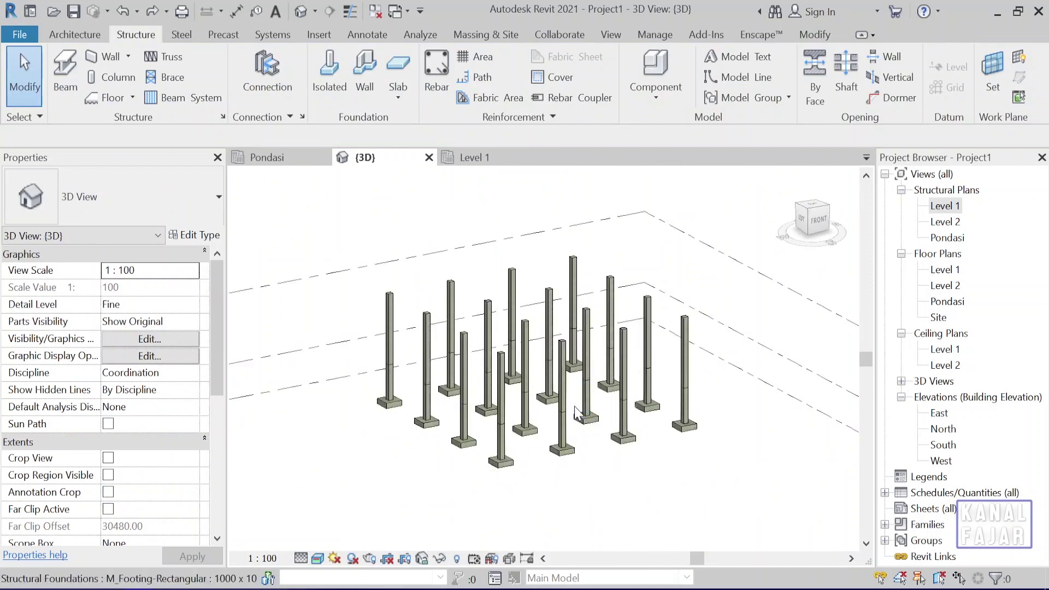
click(820, 222)
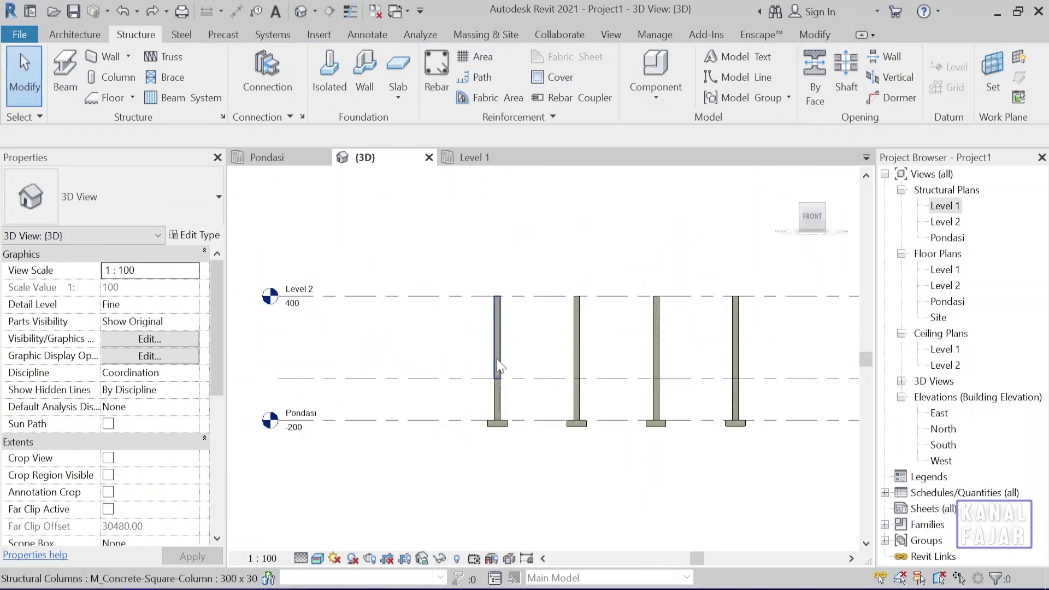
shift+middle_drag(504, 360, 627, 461)
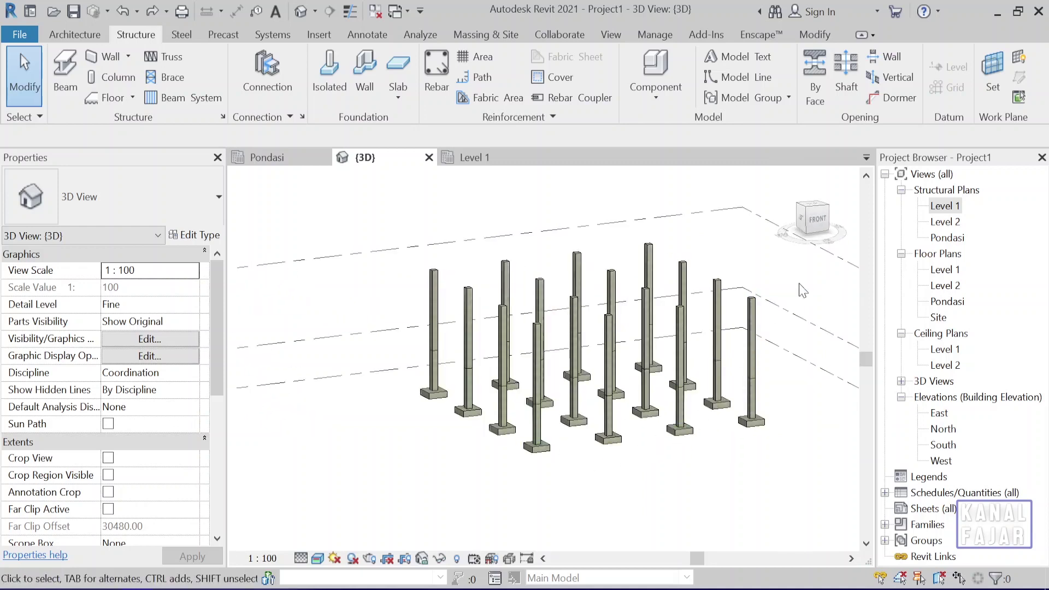
drag(806, 227, 819, 241)
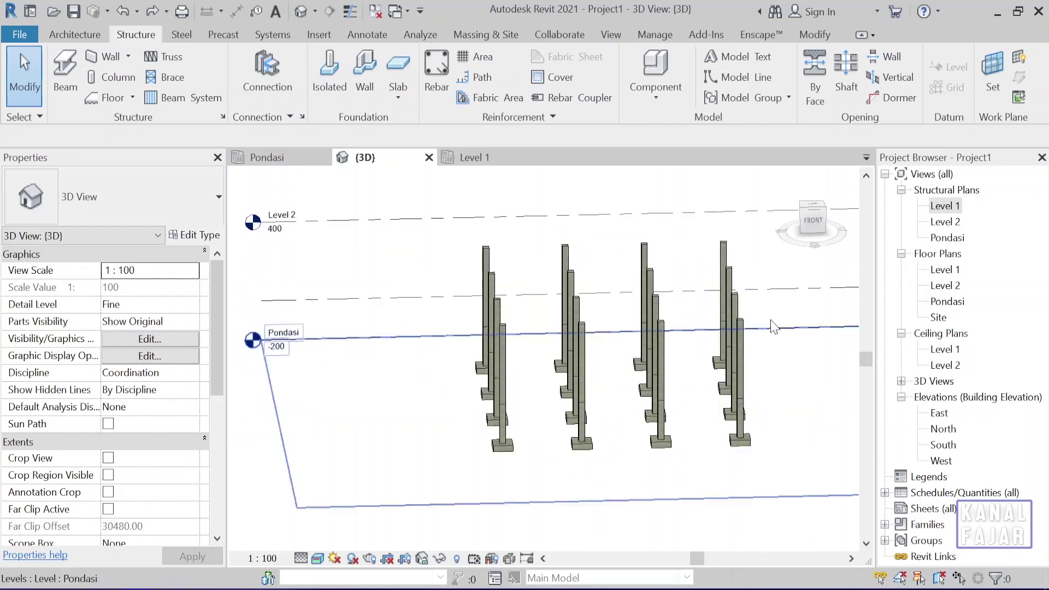
click(813, 225)
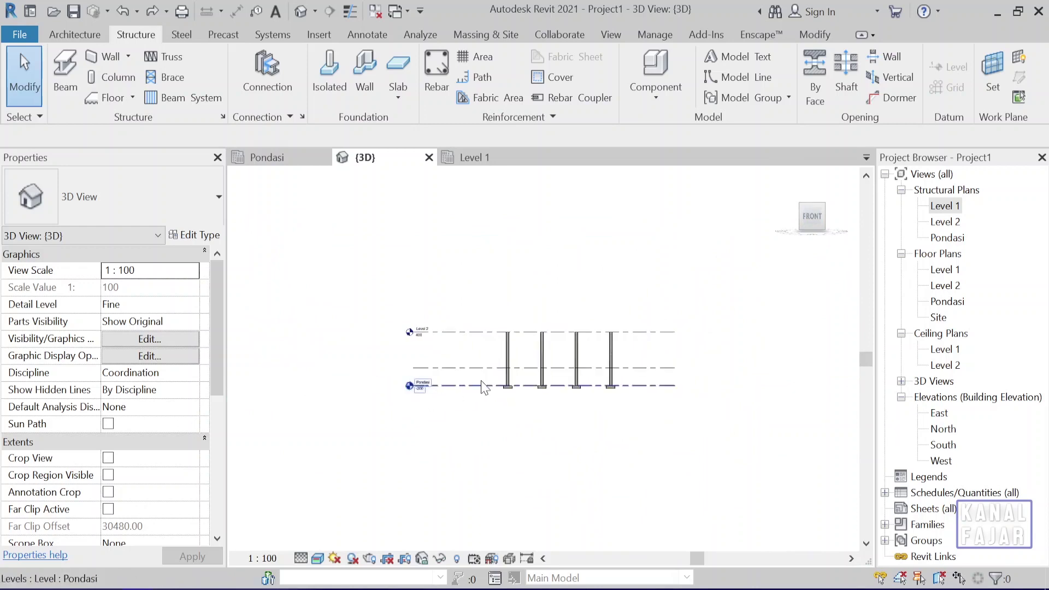
scroll(563, 378, up, 2)
scroll(563, 377, up, 2)
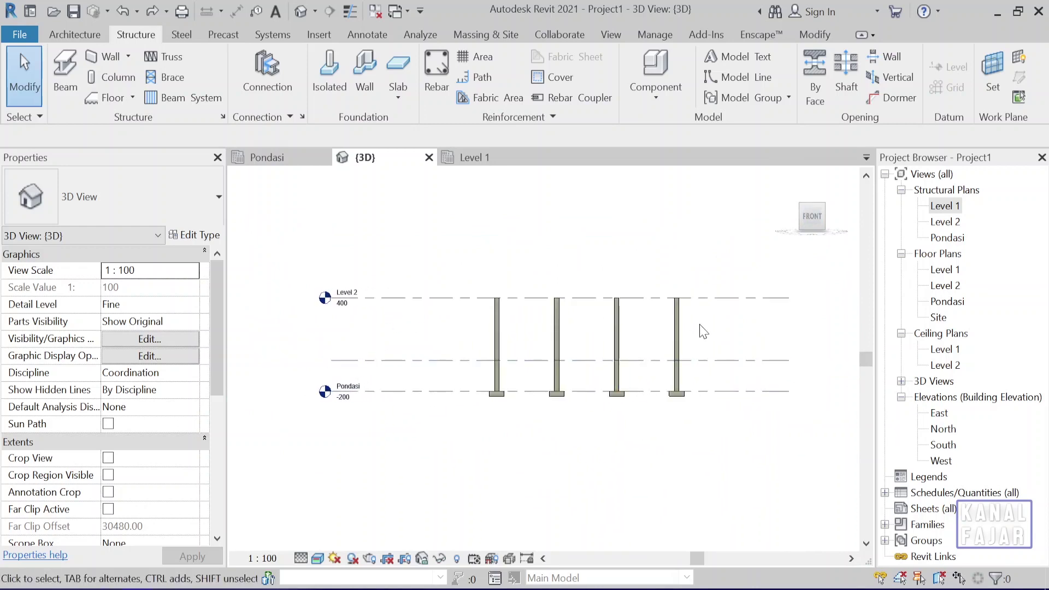
drag(710, 324, 483, 334)
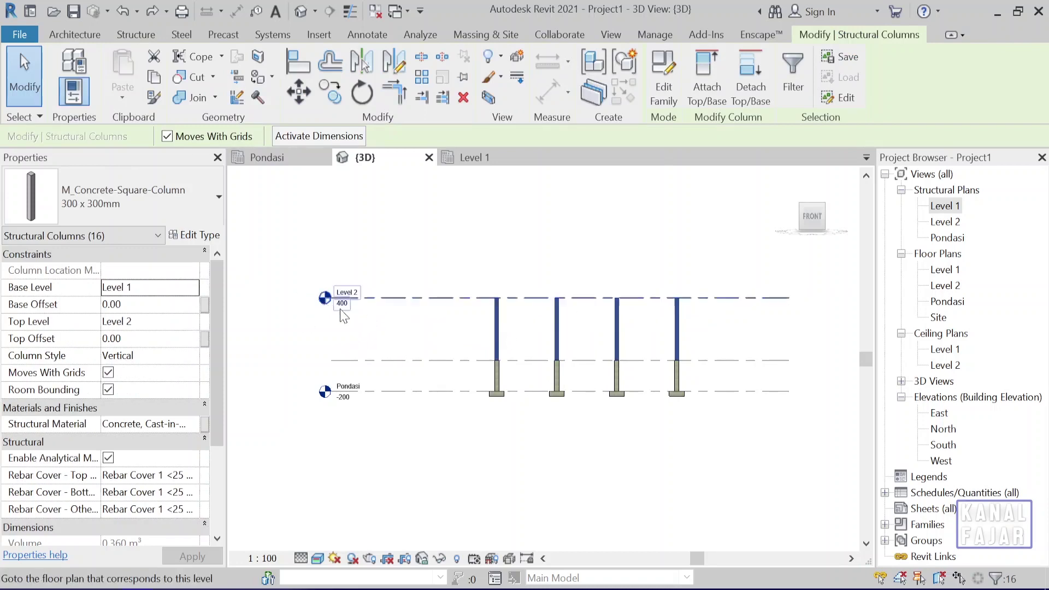
scroll(457, 350, up, 1)
scroll(448, 360, up, 1)
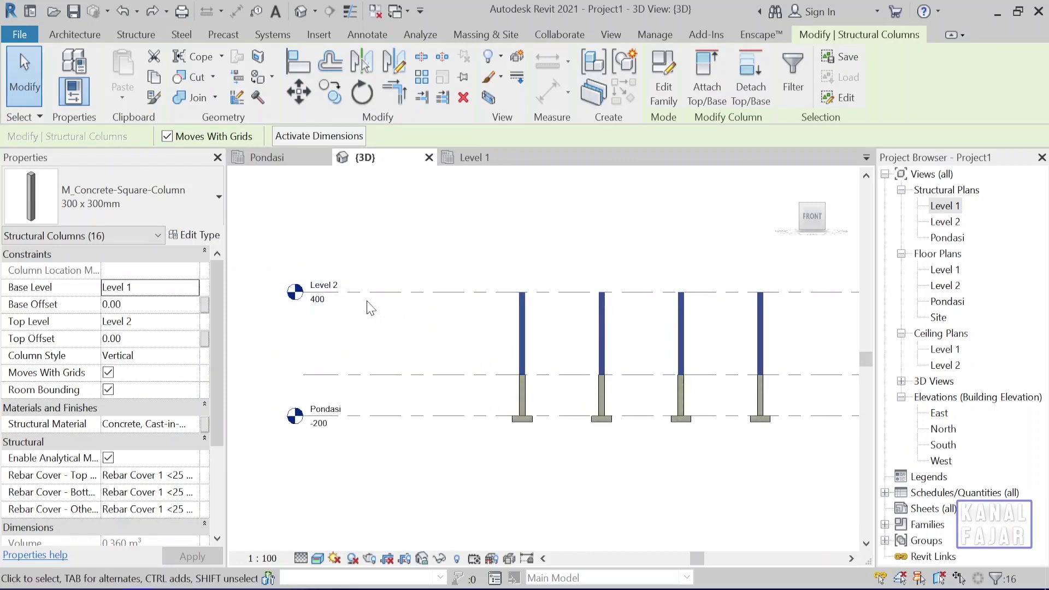
click(140, 338)
text(5)
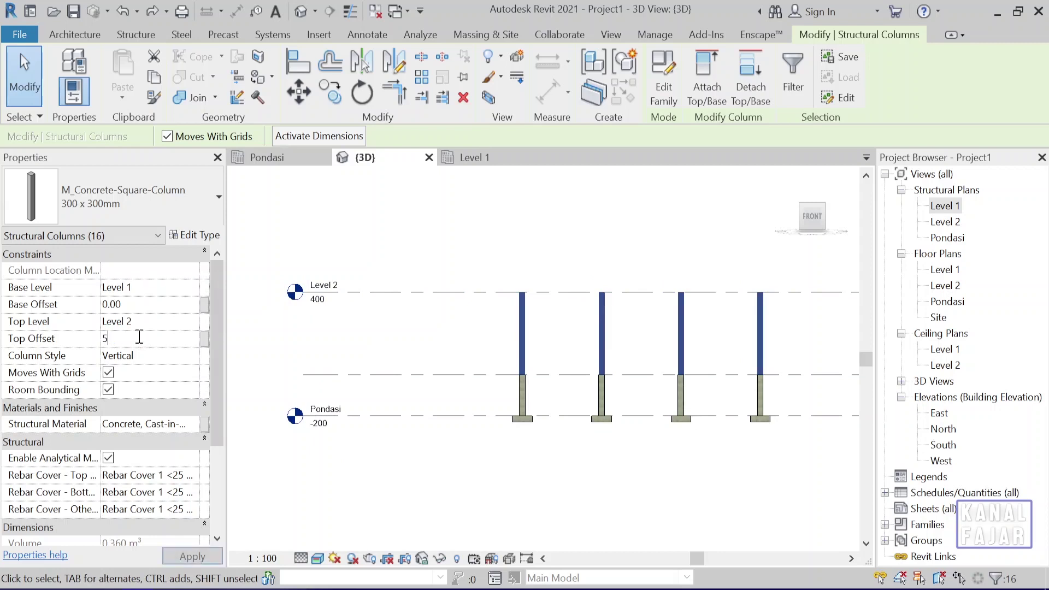
text(0)
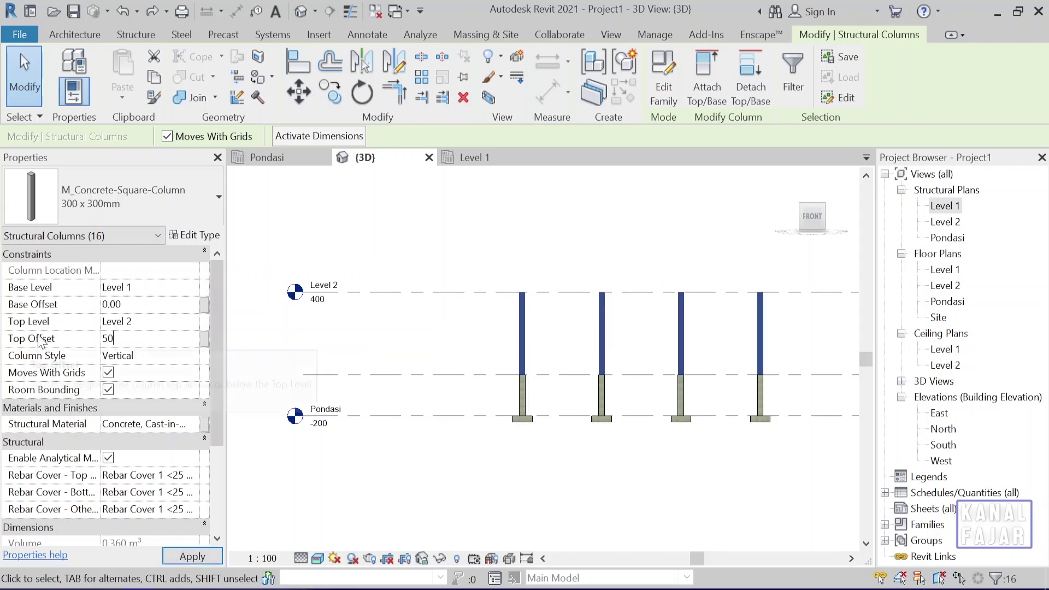
click(207, 558)
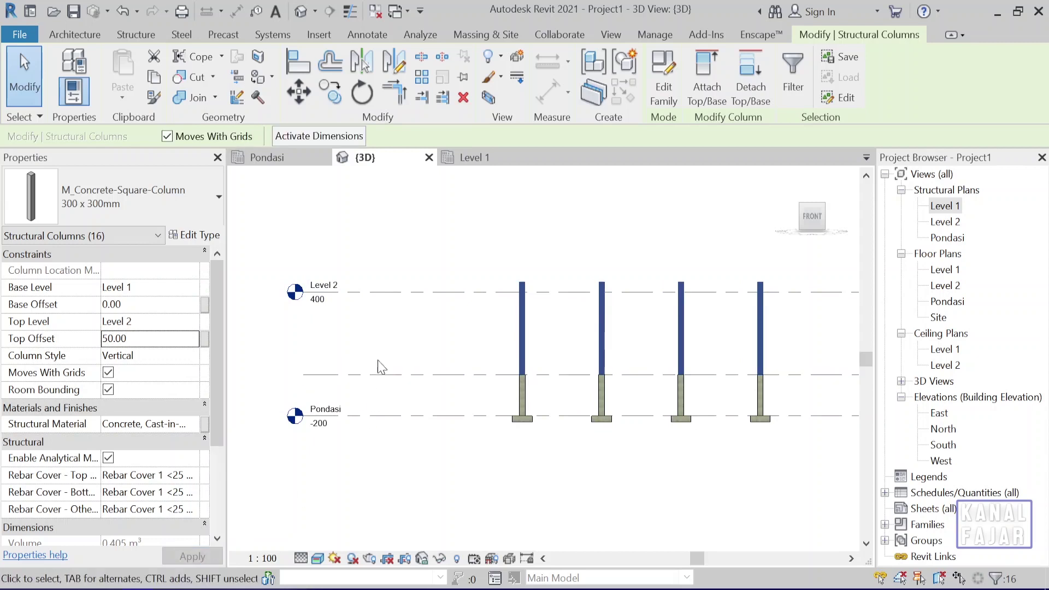
scroll(385, 361, up, 2)
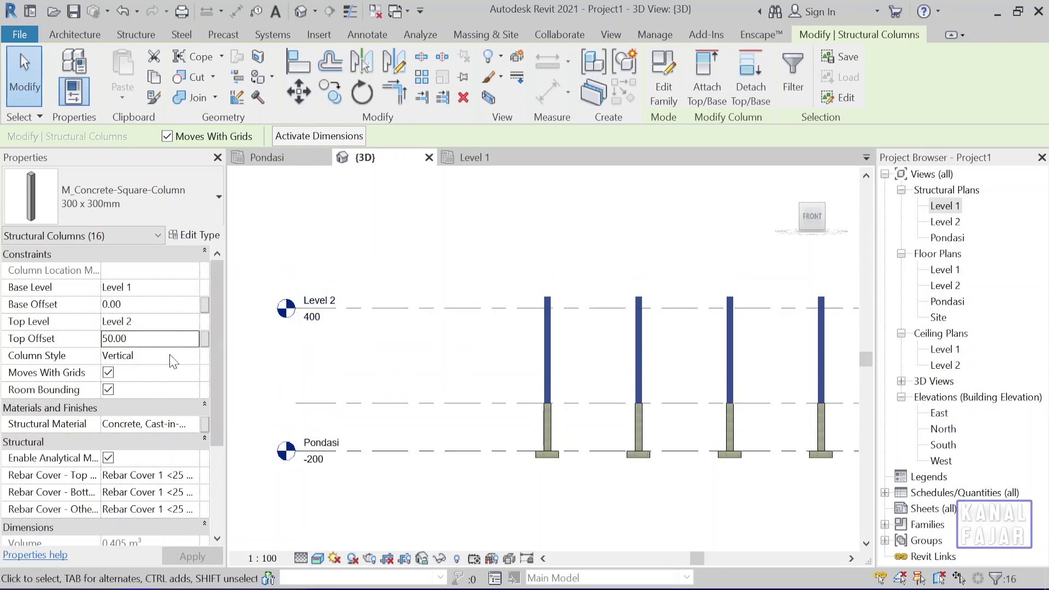
double_click(158, 342)
text(-100)
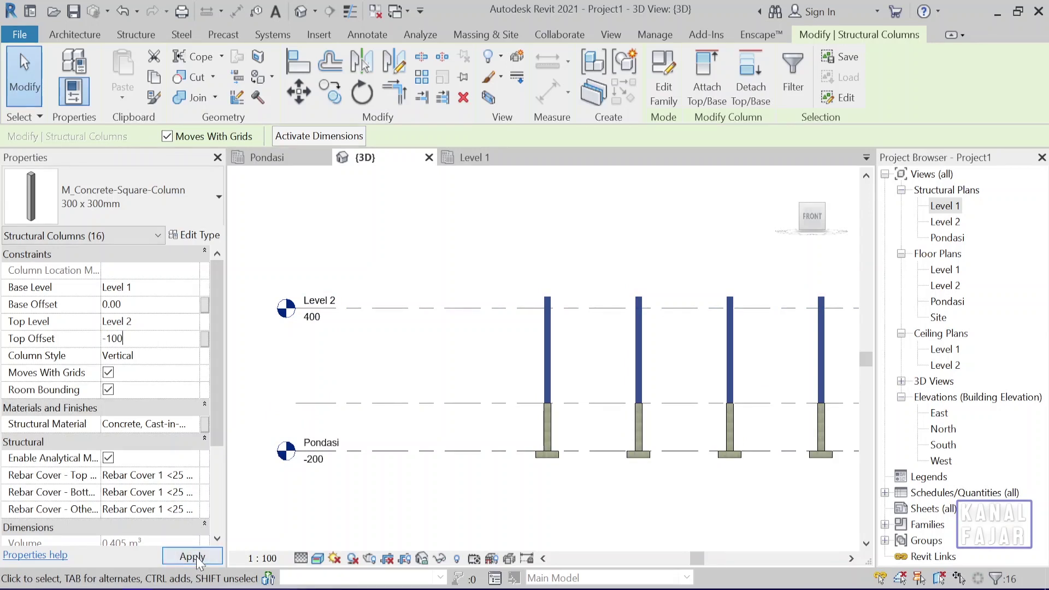
click(198, 558)
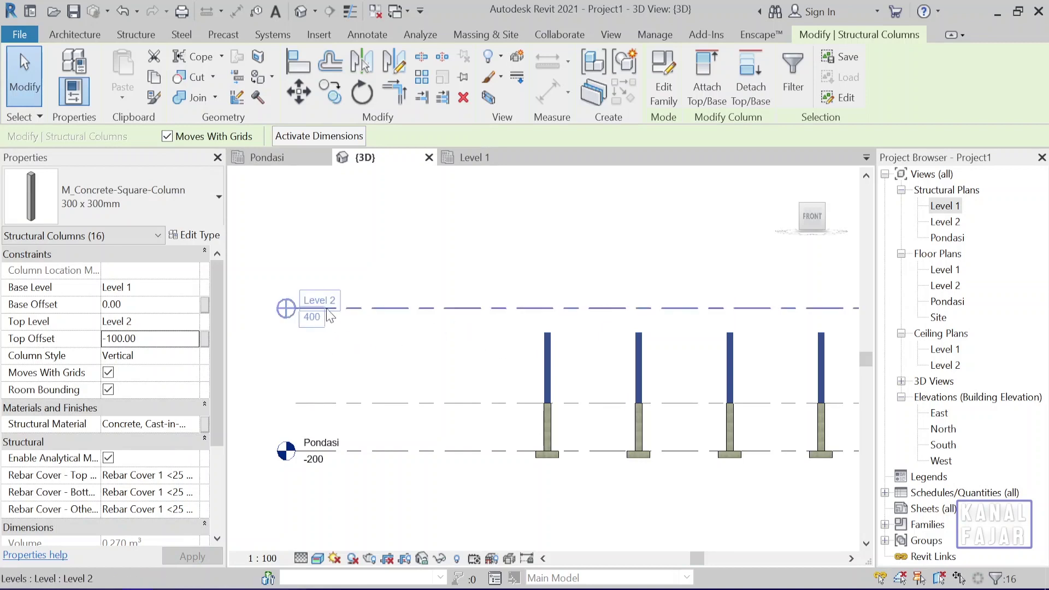
scroll(450, 360, up, 1)
scroll(450, 365, down, 1)
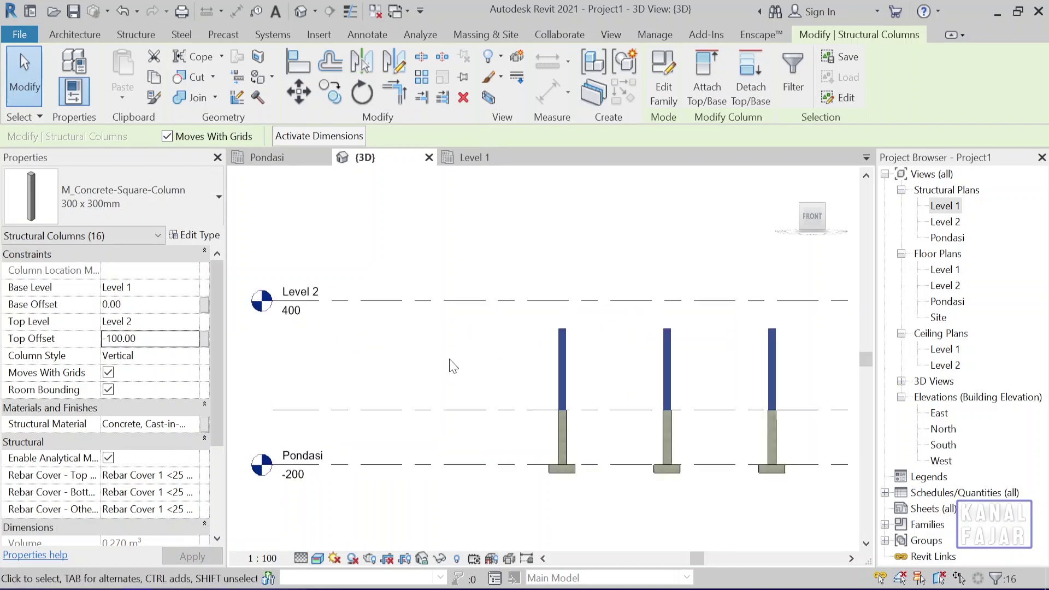
click(144, 340)
double_click(143, 340)
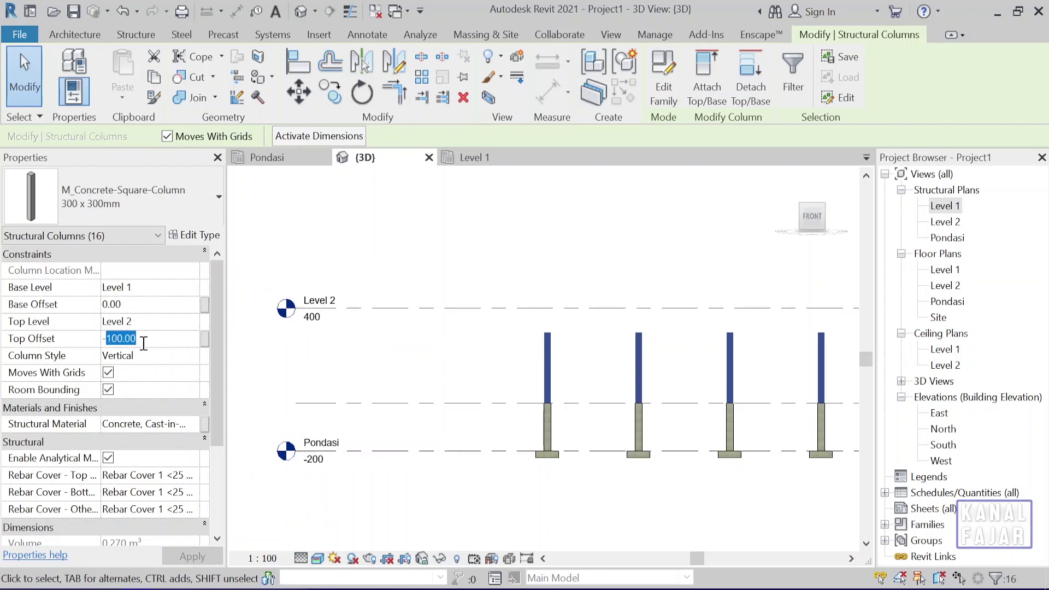
key(BackSpace)
key(BackSpace)
key(Return)
click(445, 363)
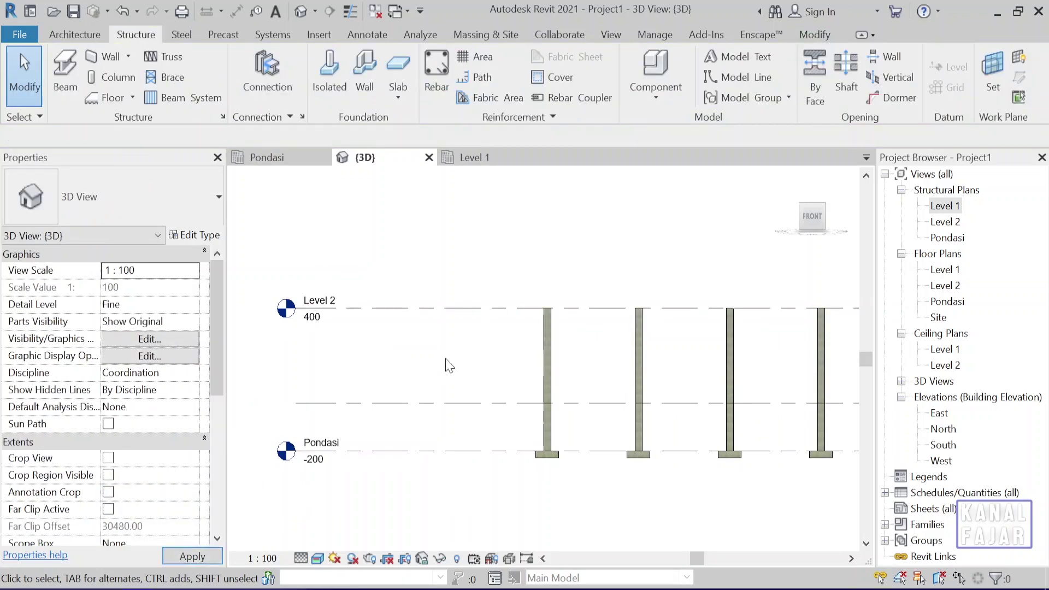
mouse_move(448, 365)
shift+middle_down()
mouse_move(529, 480)
mouse_move(520, 476)
shift+middle_up()
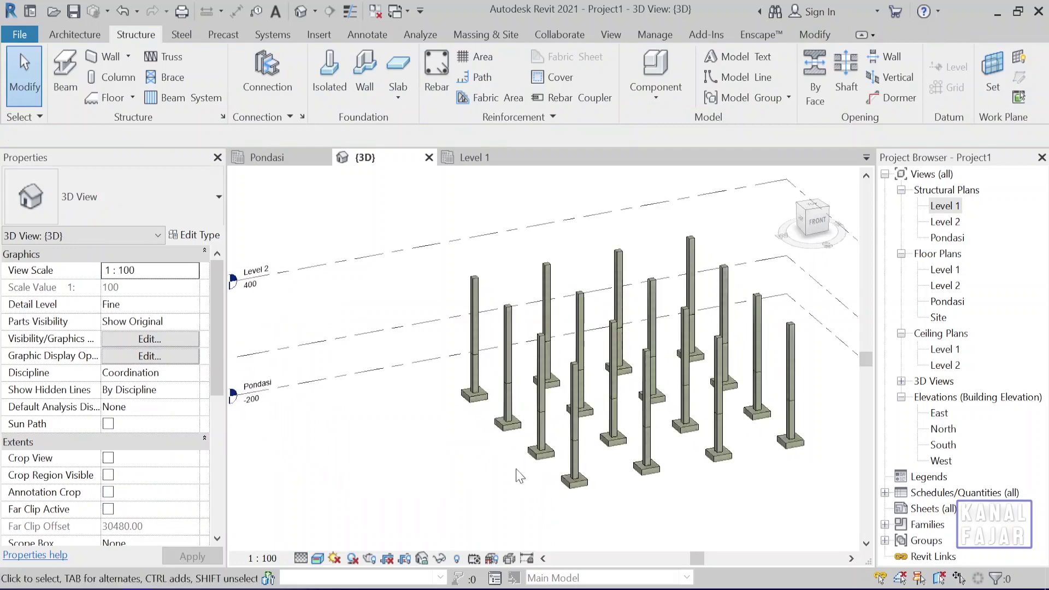
mouse_move(595, 445)
shift+middle_down()
mouse_move(623, 466)
mouse_move(621, 493)
mouse_move(645, 458)
shift+middle_up()
scroll(623, 470, up, 3)
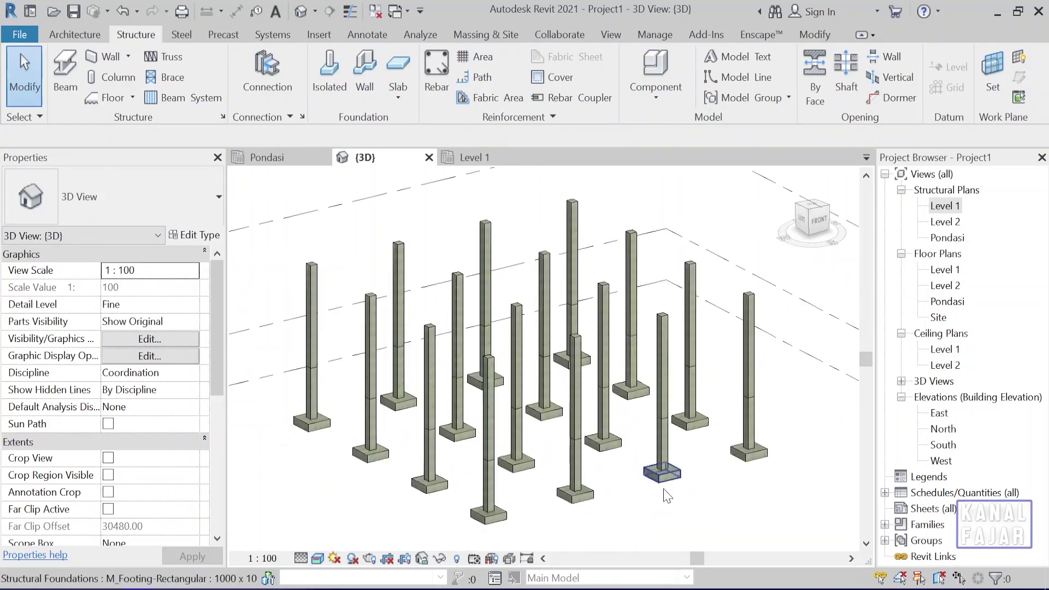